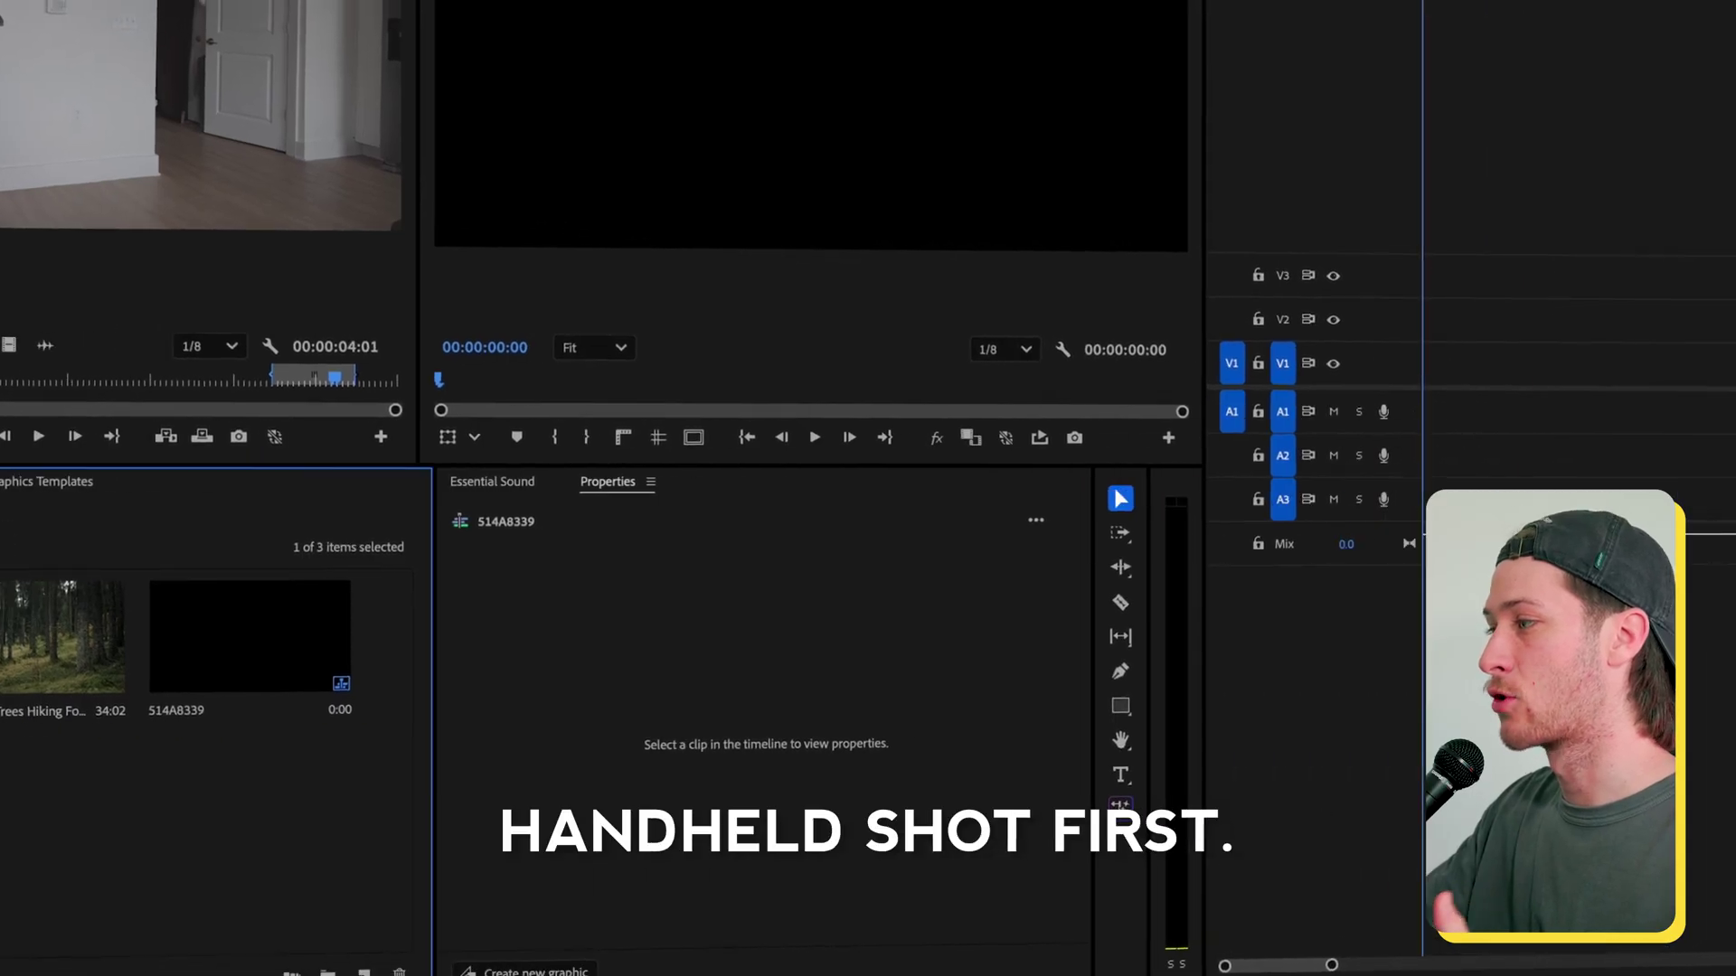
- Place 514A8339.MP4 on the timeline and delete its audio
left_click_drag(250, 638, 1404, 395)
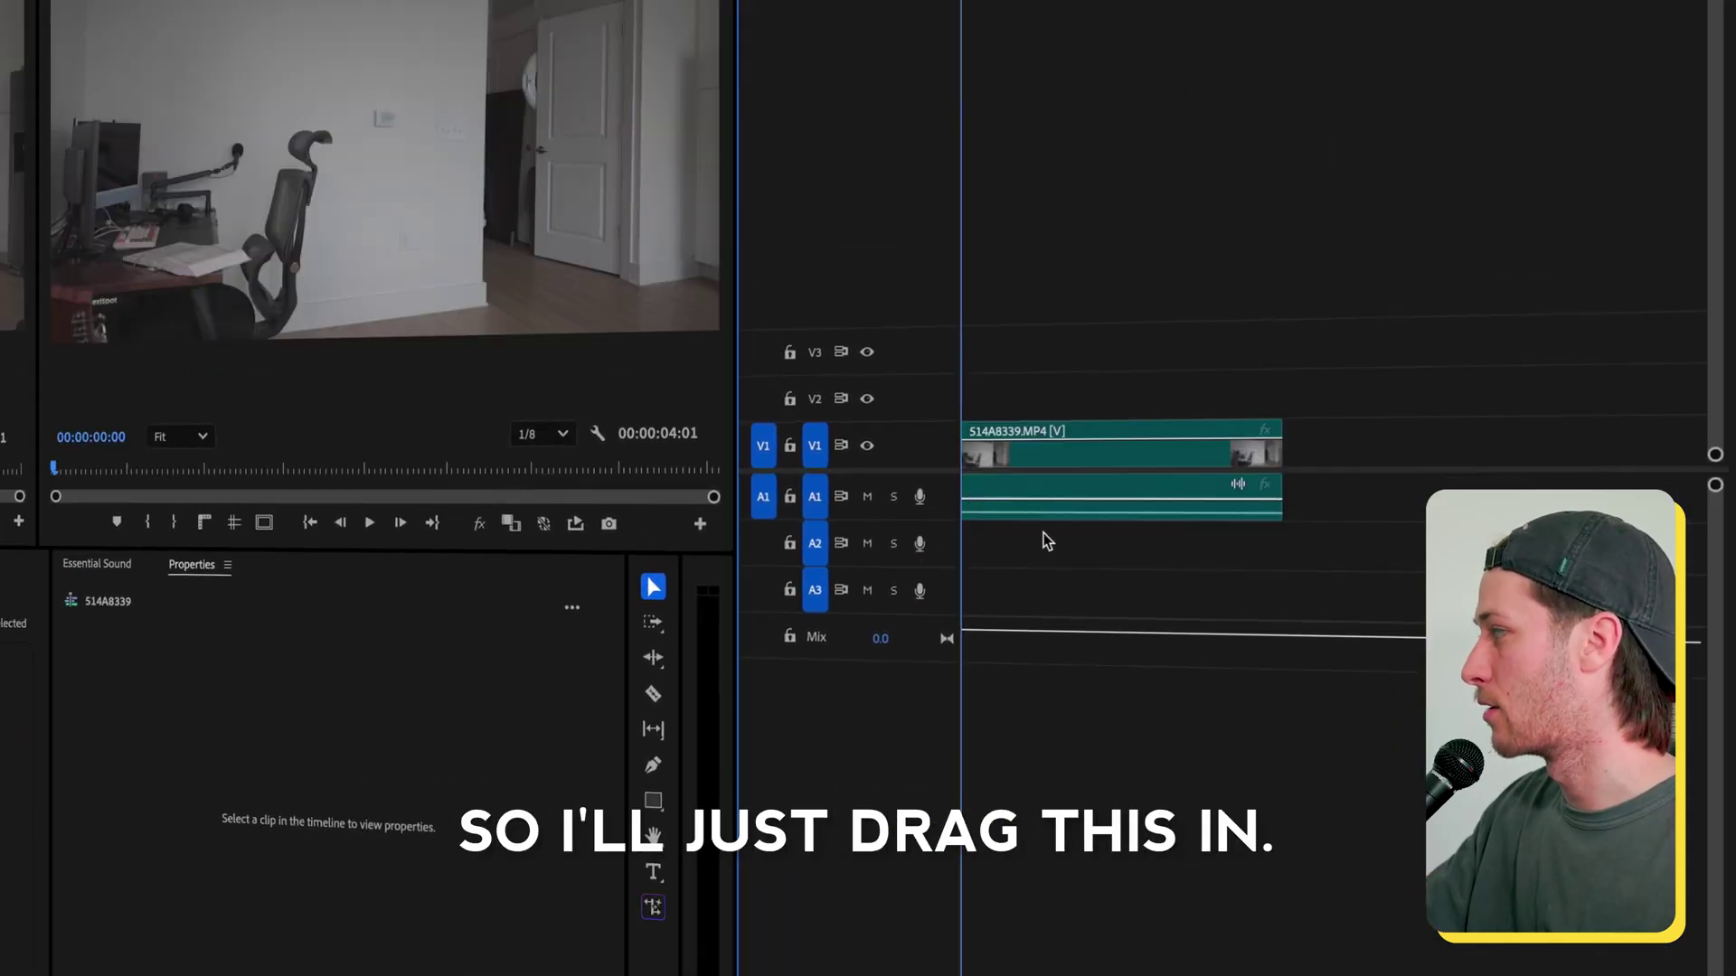
left_click(1039, 508, "alt")
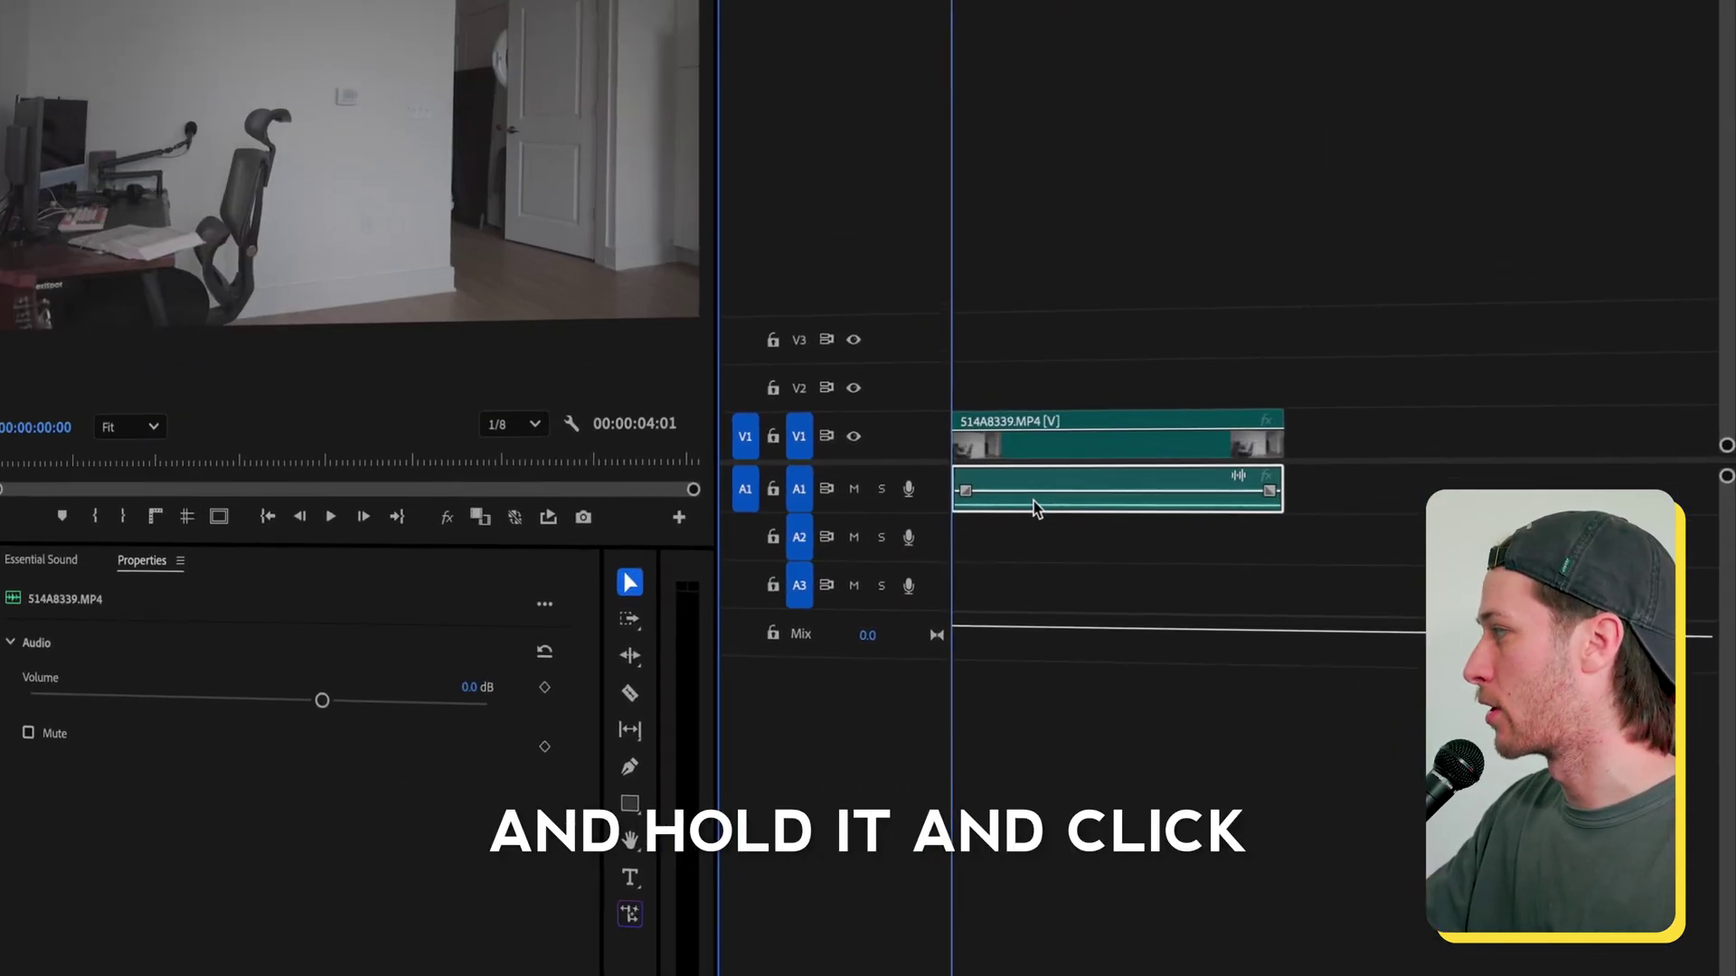
key("Delete")
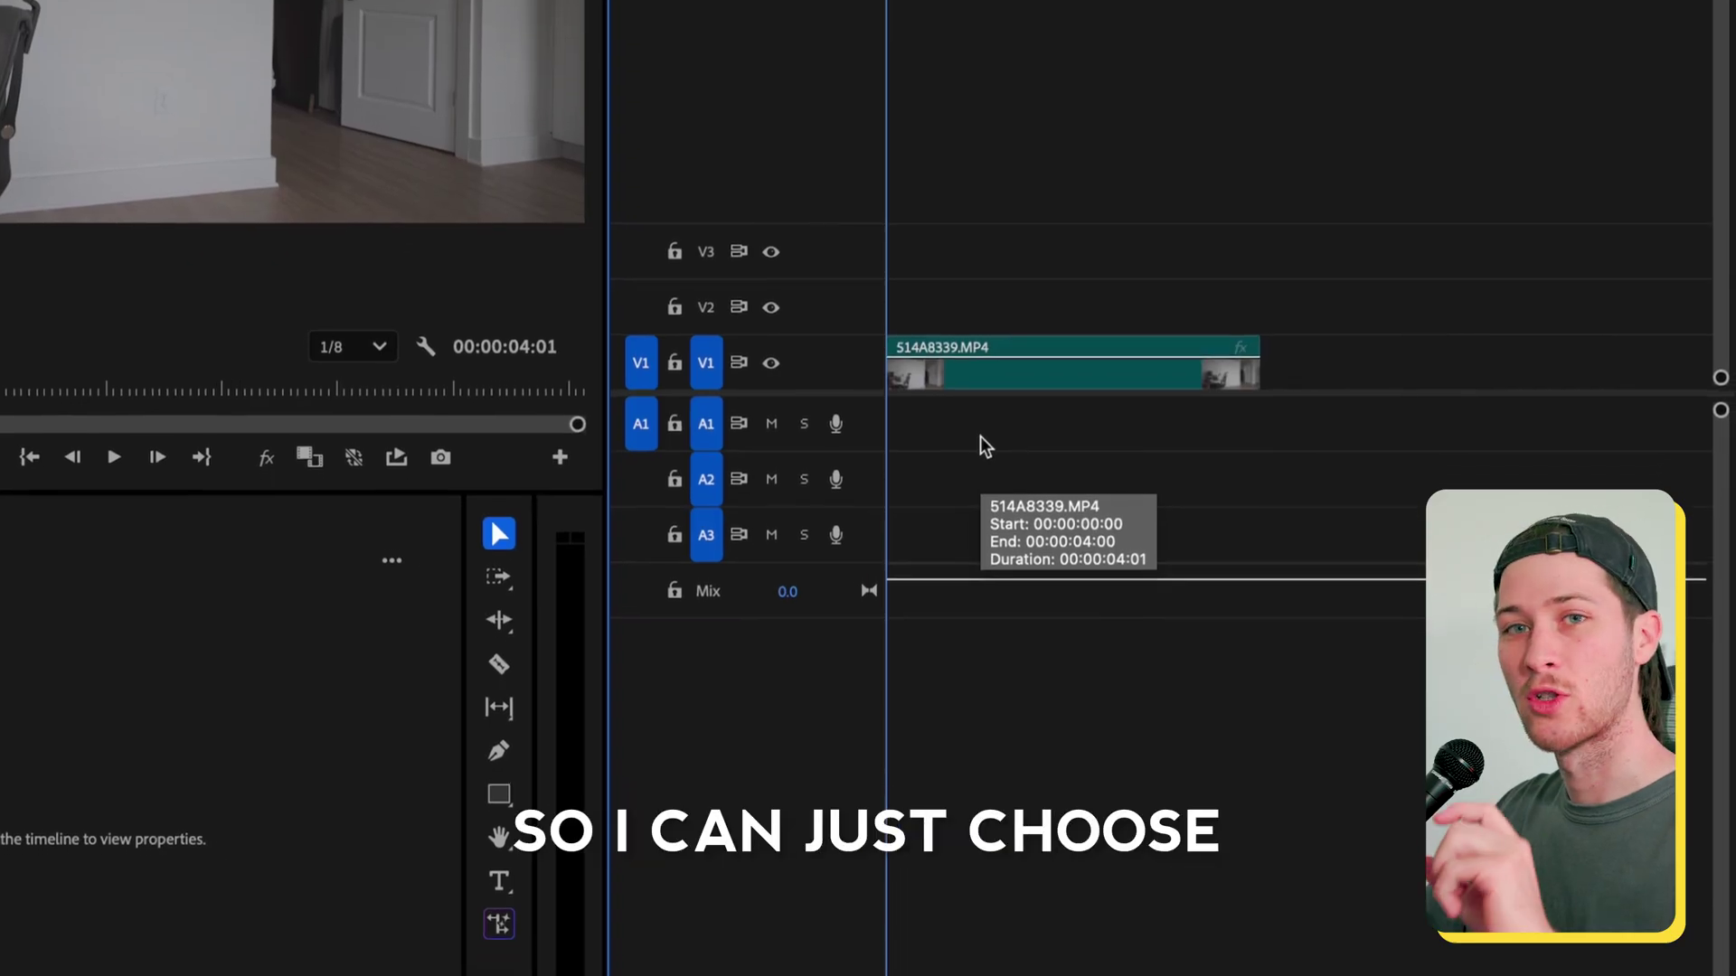
- Nest the room clip as a sequence named 'handheld'
right_click(981, 353)
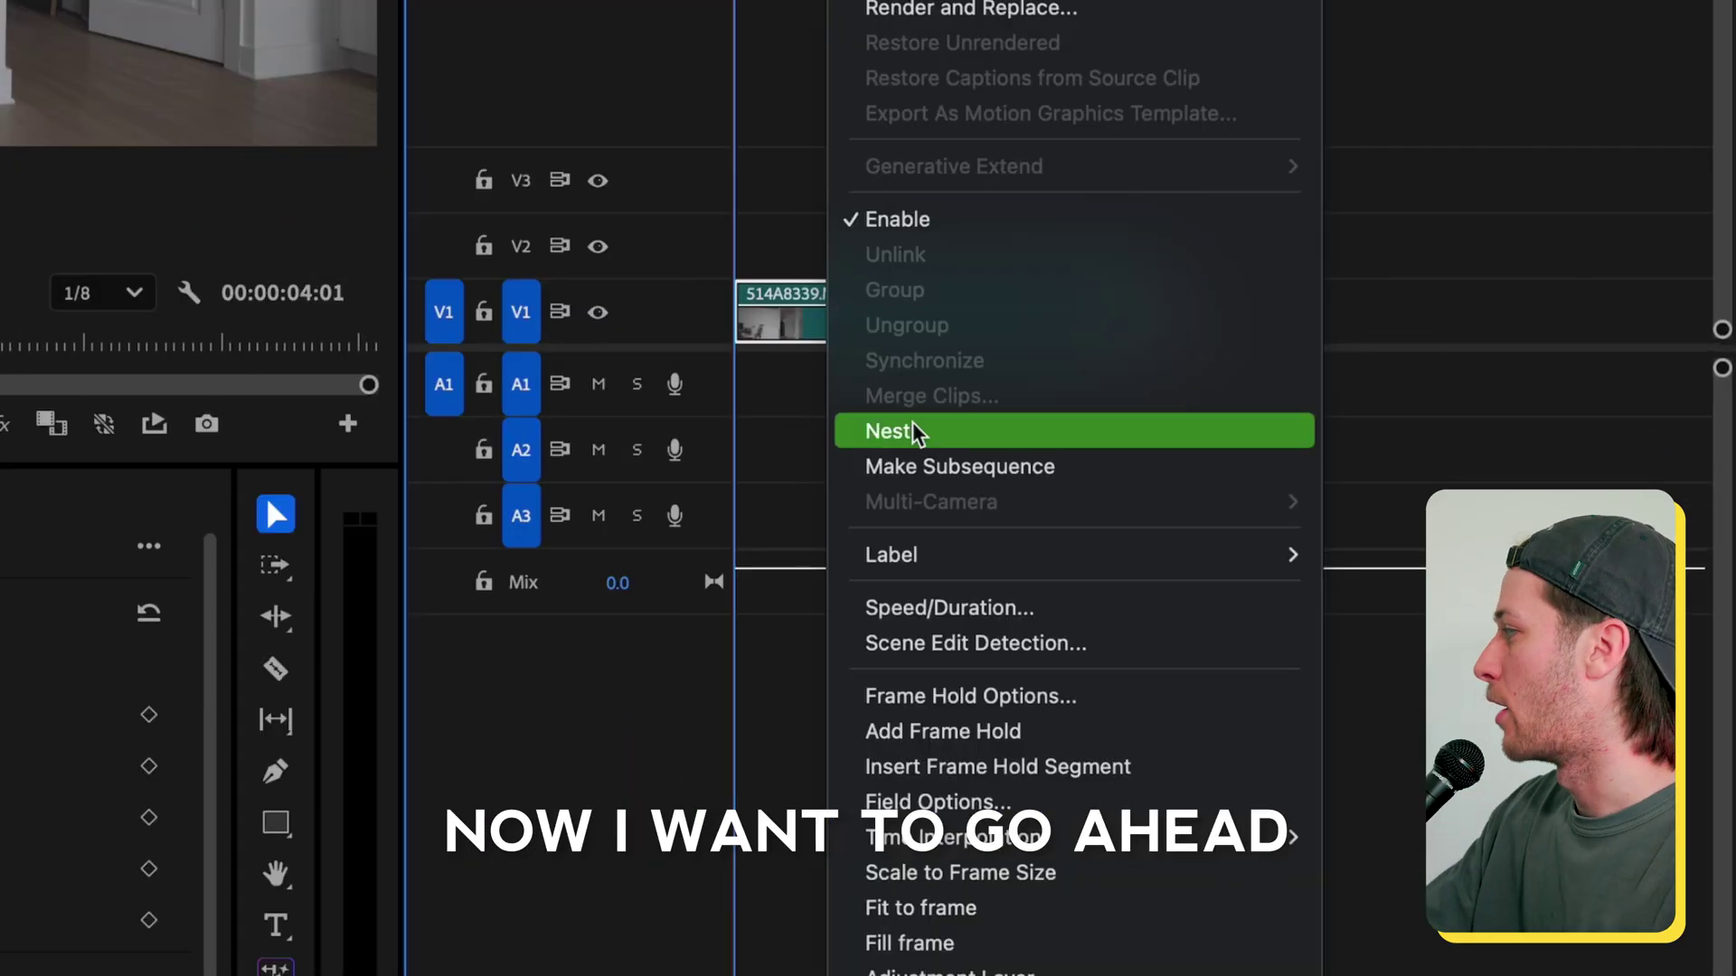
left_click(916, 432)
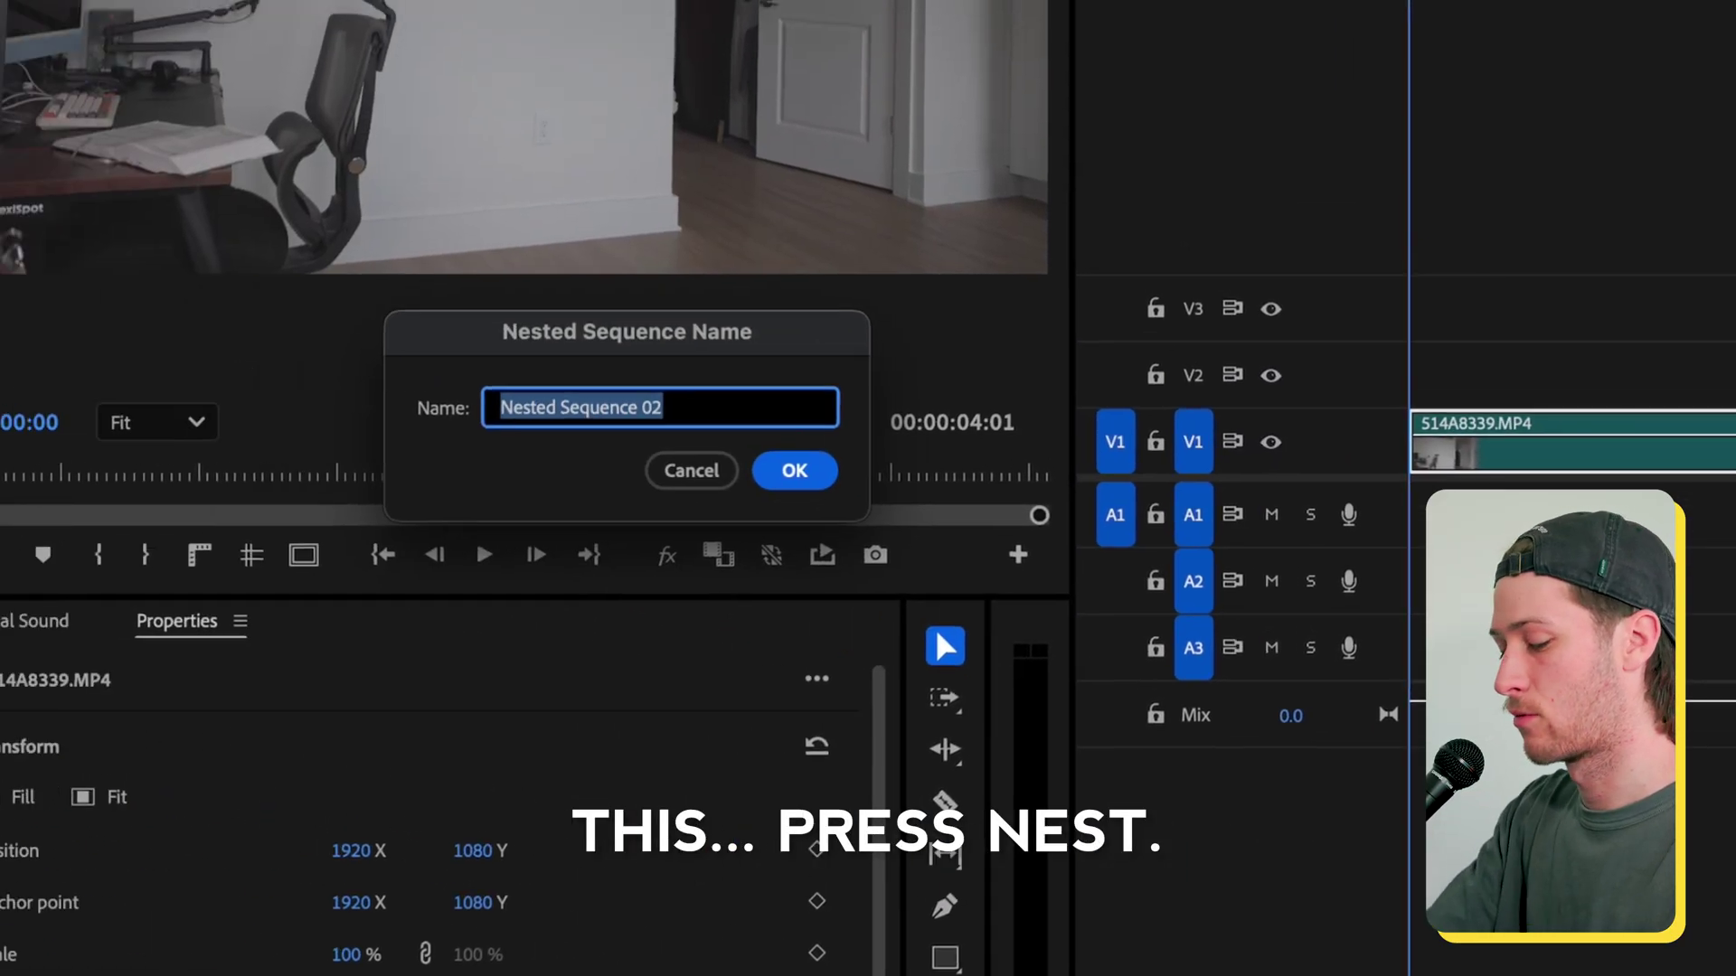
type("handheld")
key("Return")
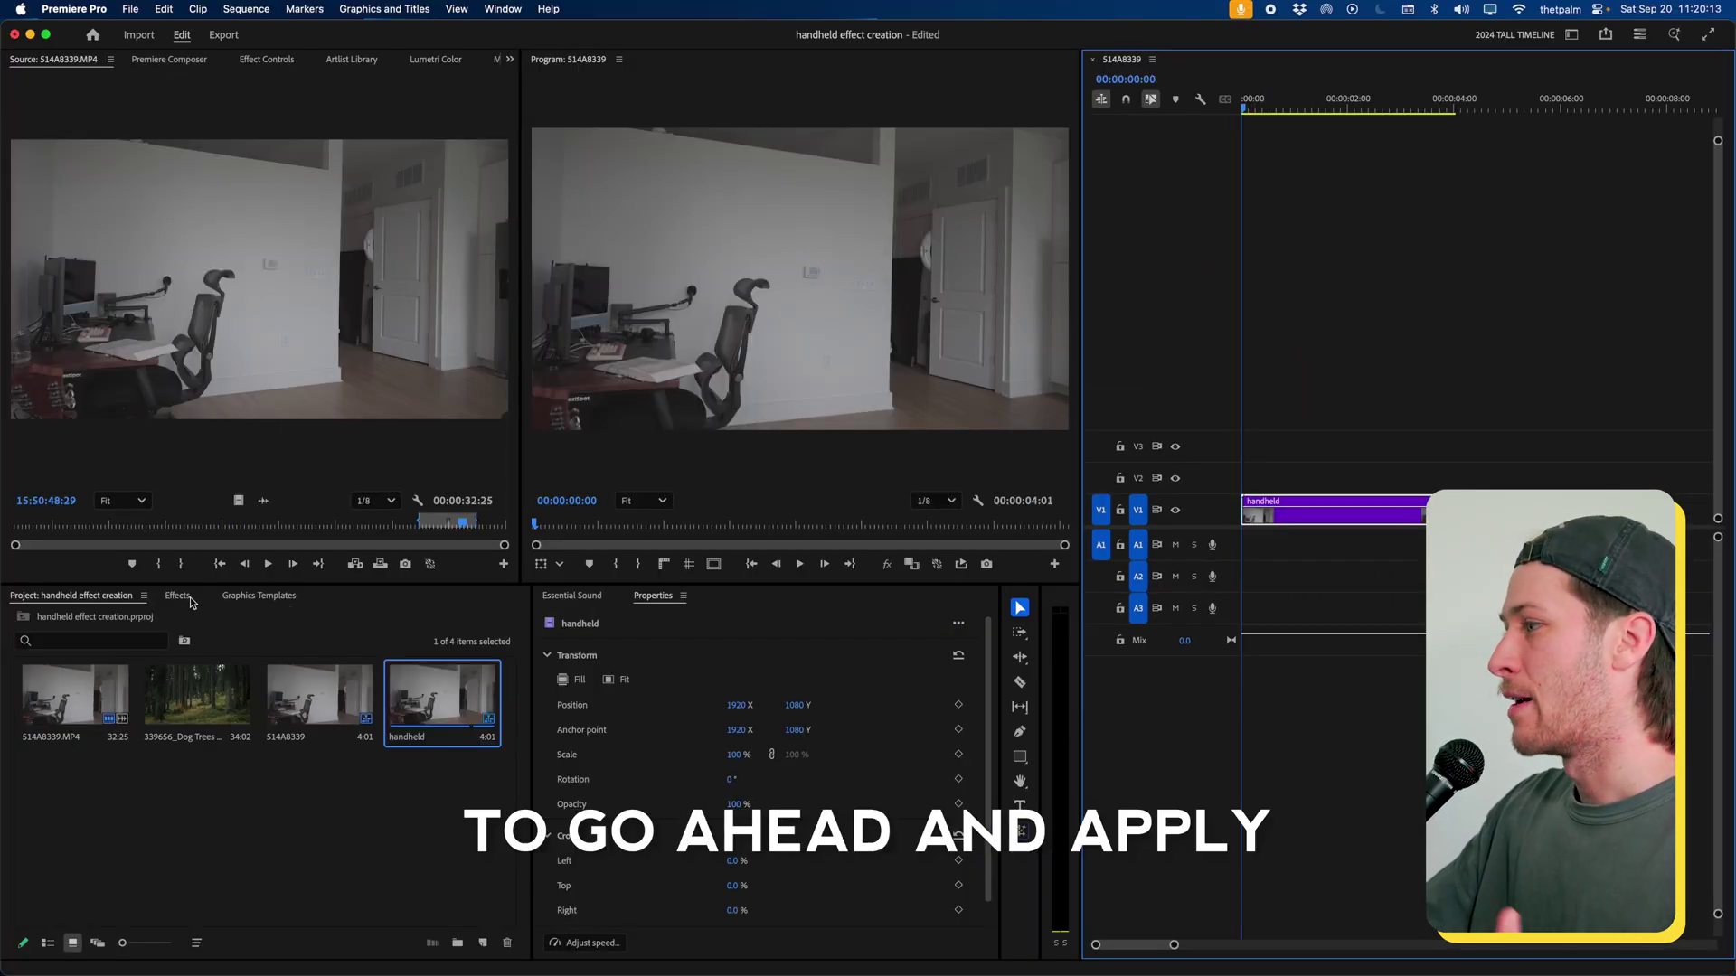
- Search the effects for 'warp' and apply Warp Stabilizer to the handheld clip
left_click(177, 596)
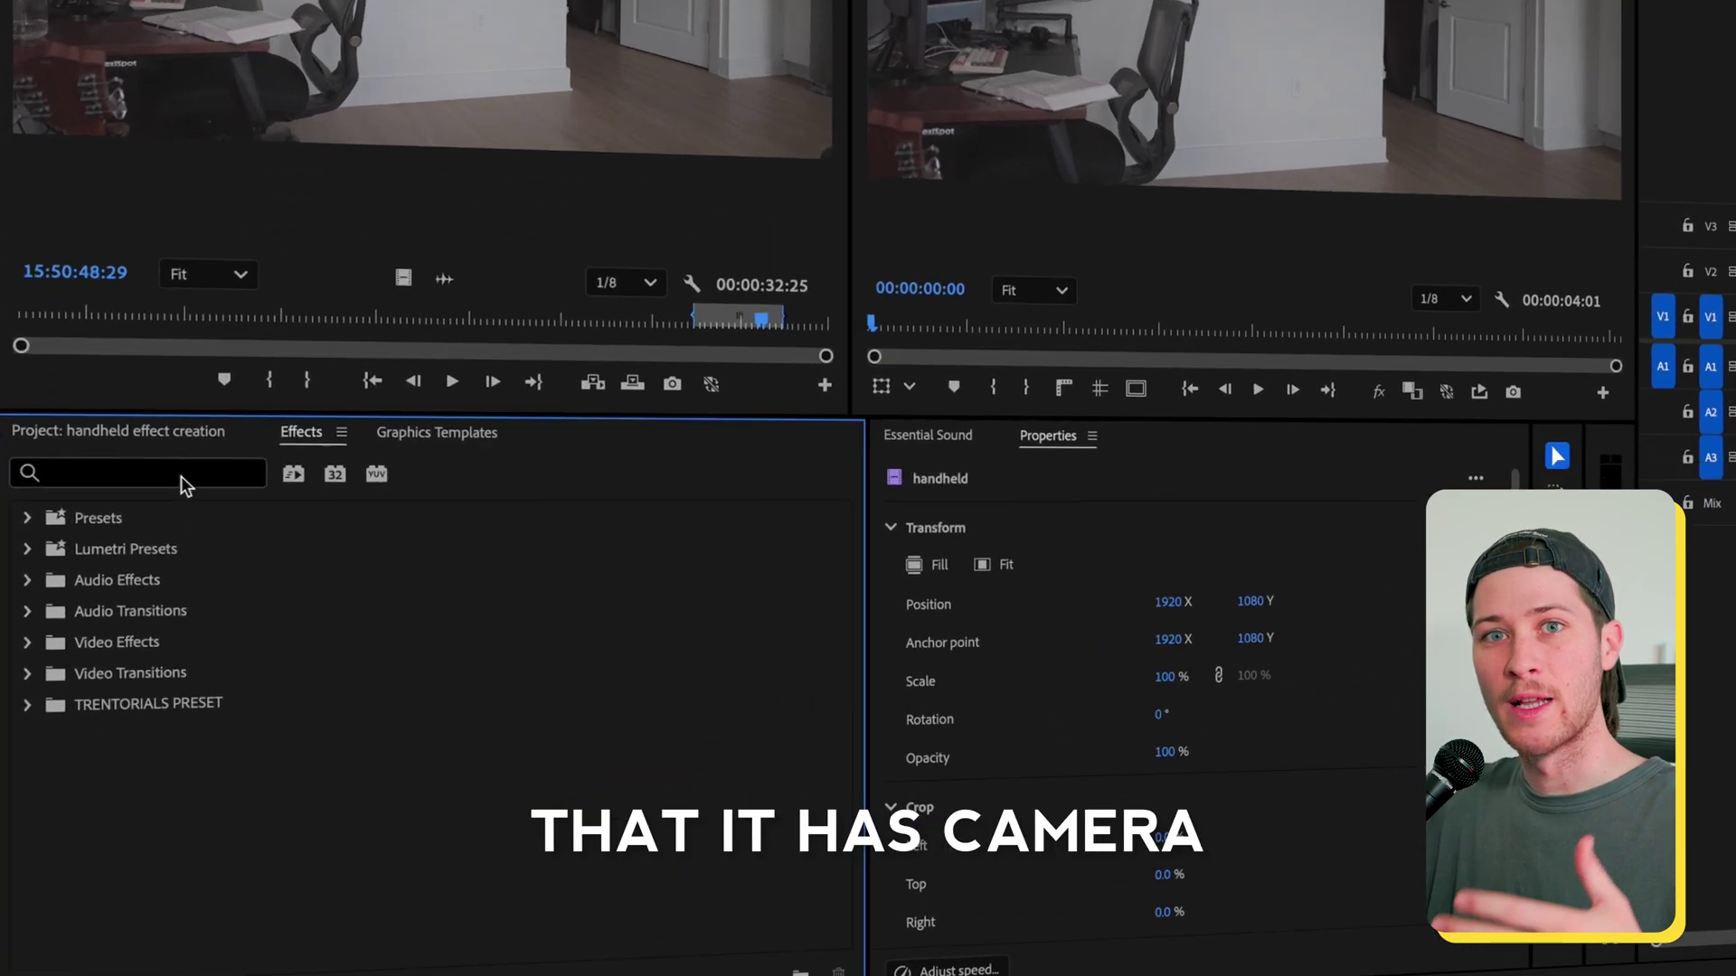
left_click(107, 622)
type("warp")
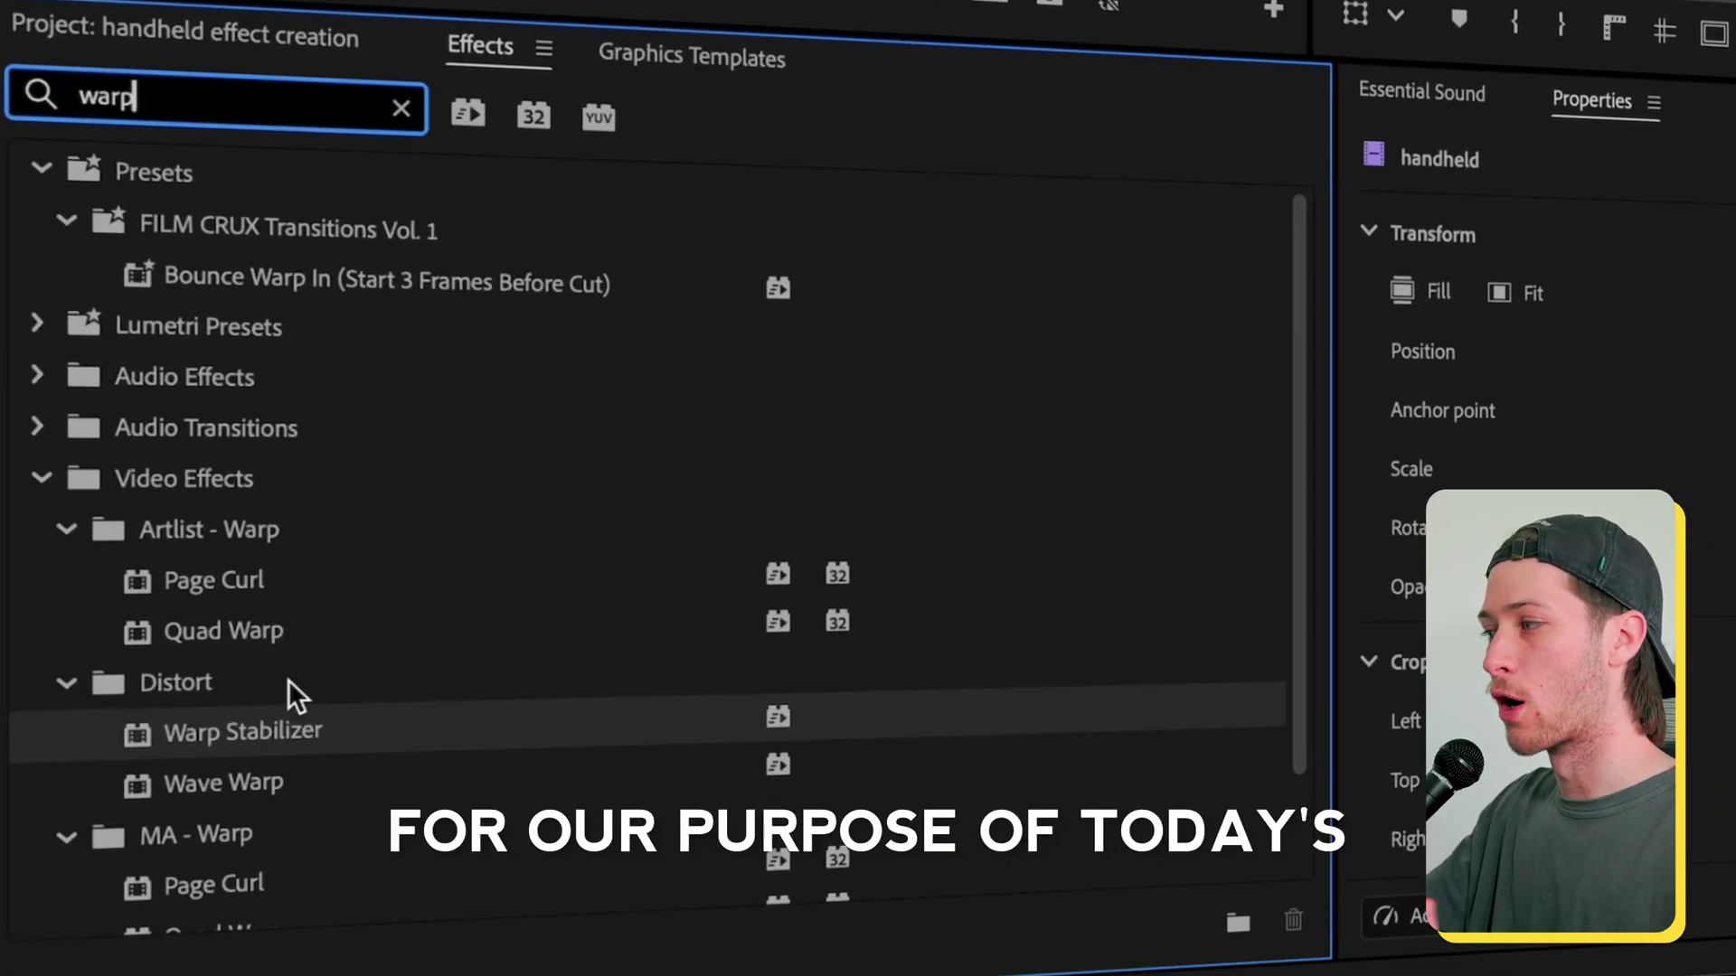
left_click_drag(224, 749, 859, 542)
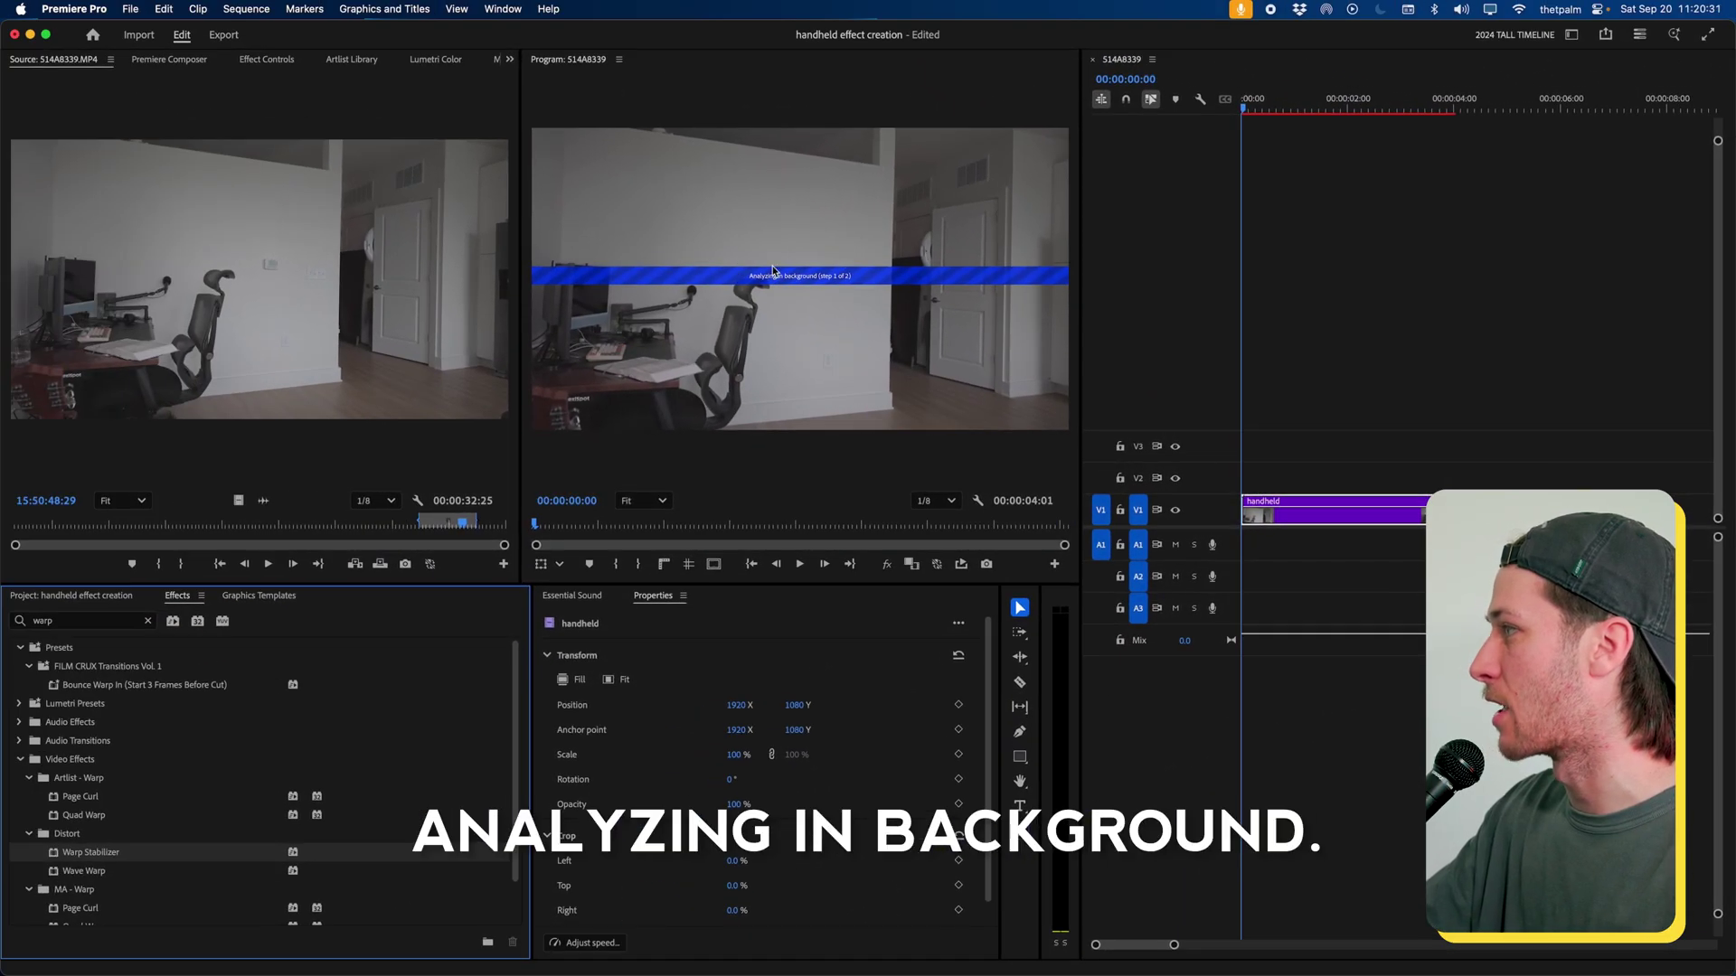
- Check the finished Warp Stabilizer analysis and its 103.6% auto-scale in Effect Controls
left_click(252, 61)
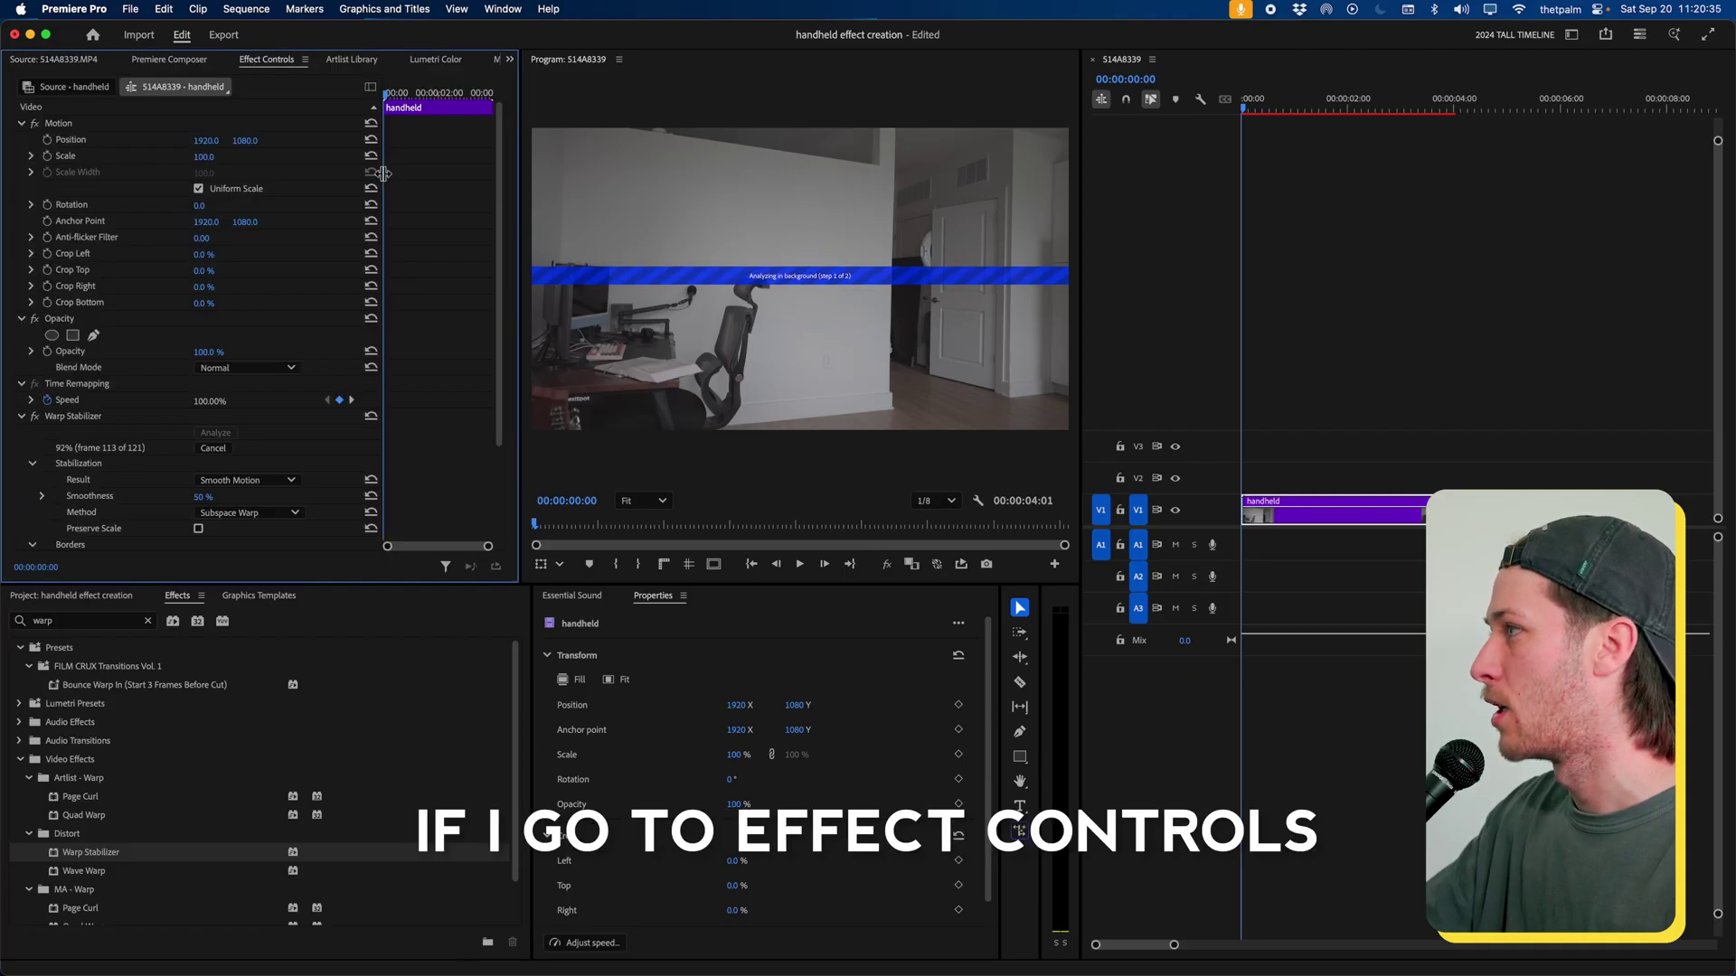
left_click_drag(383, 173, 321, 176)
scroll(289, 429, "down", 5)
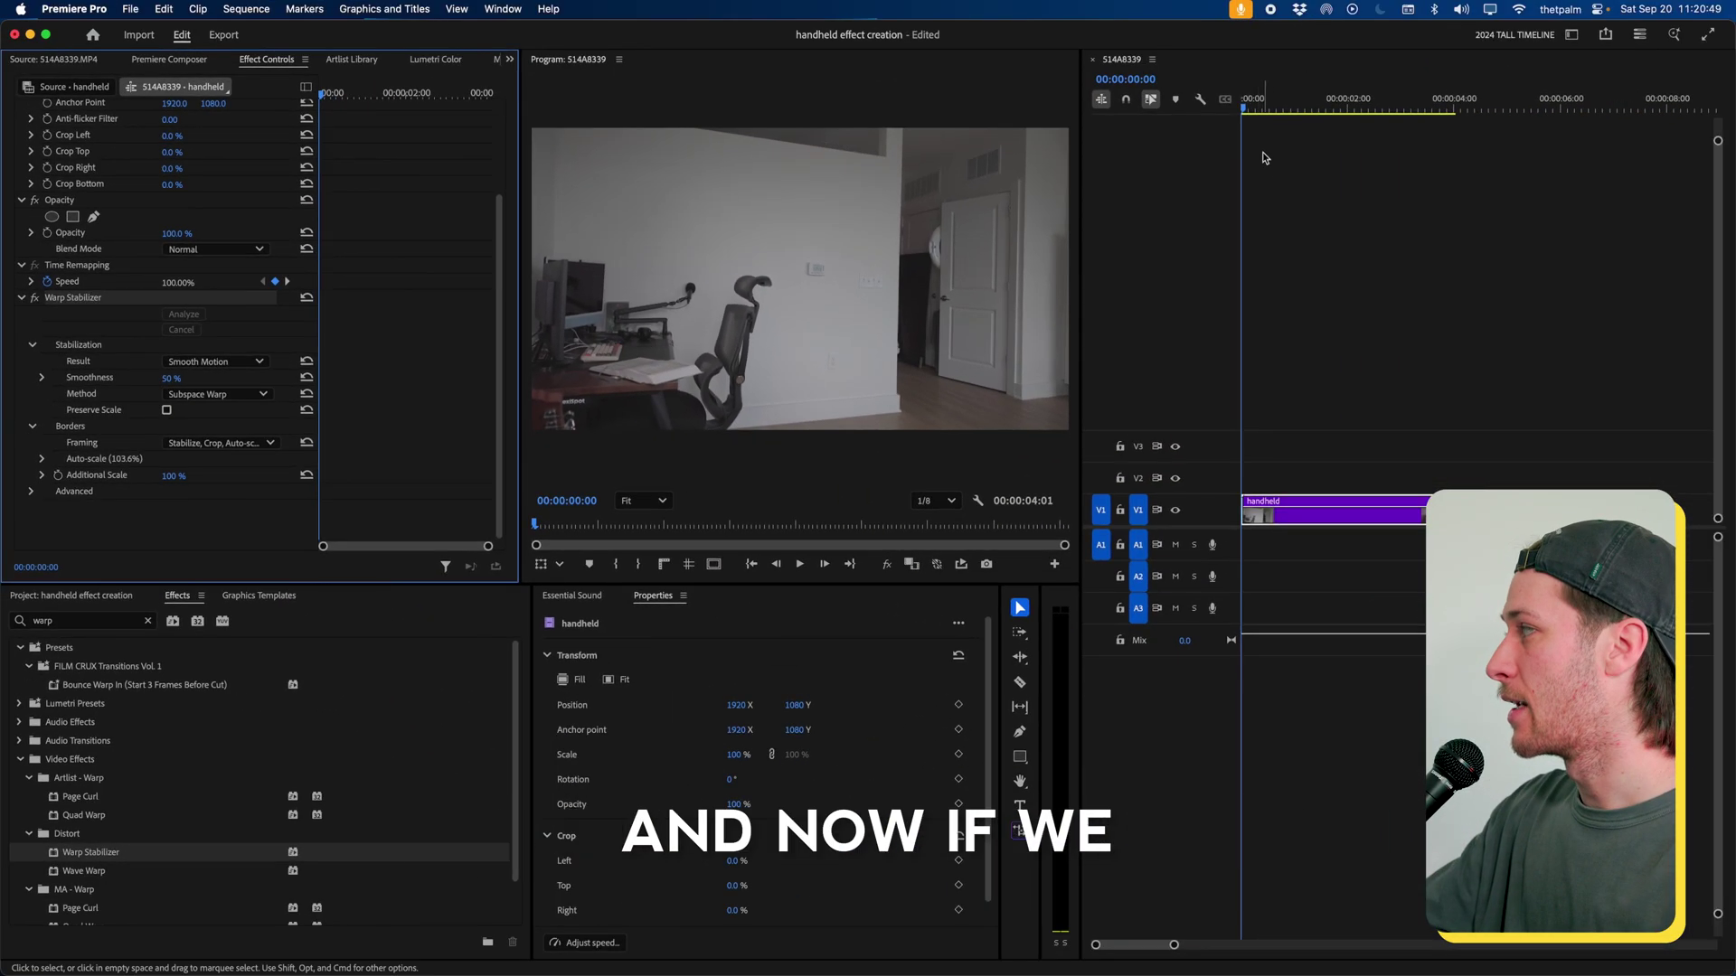
left_click(1269, 167)
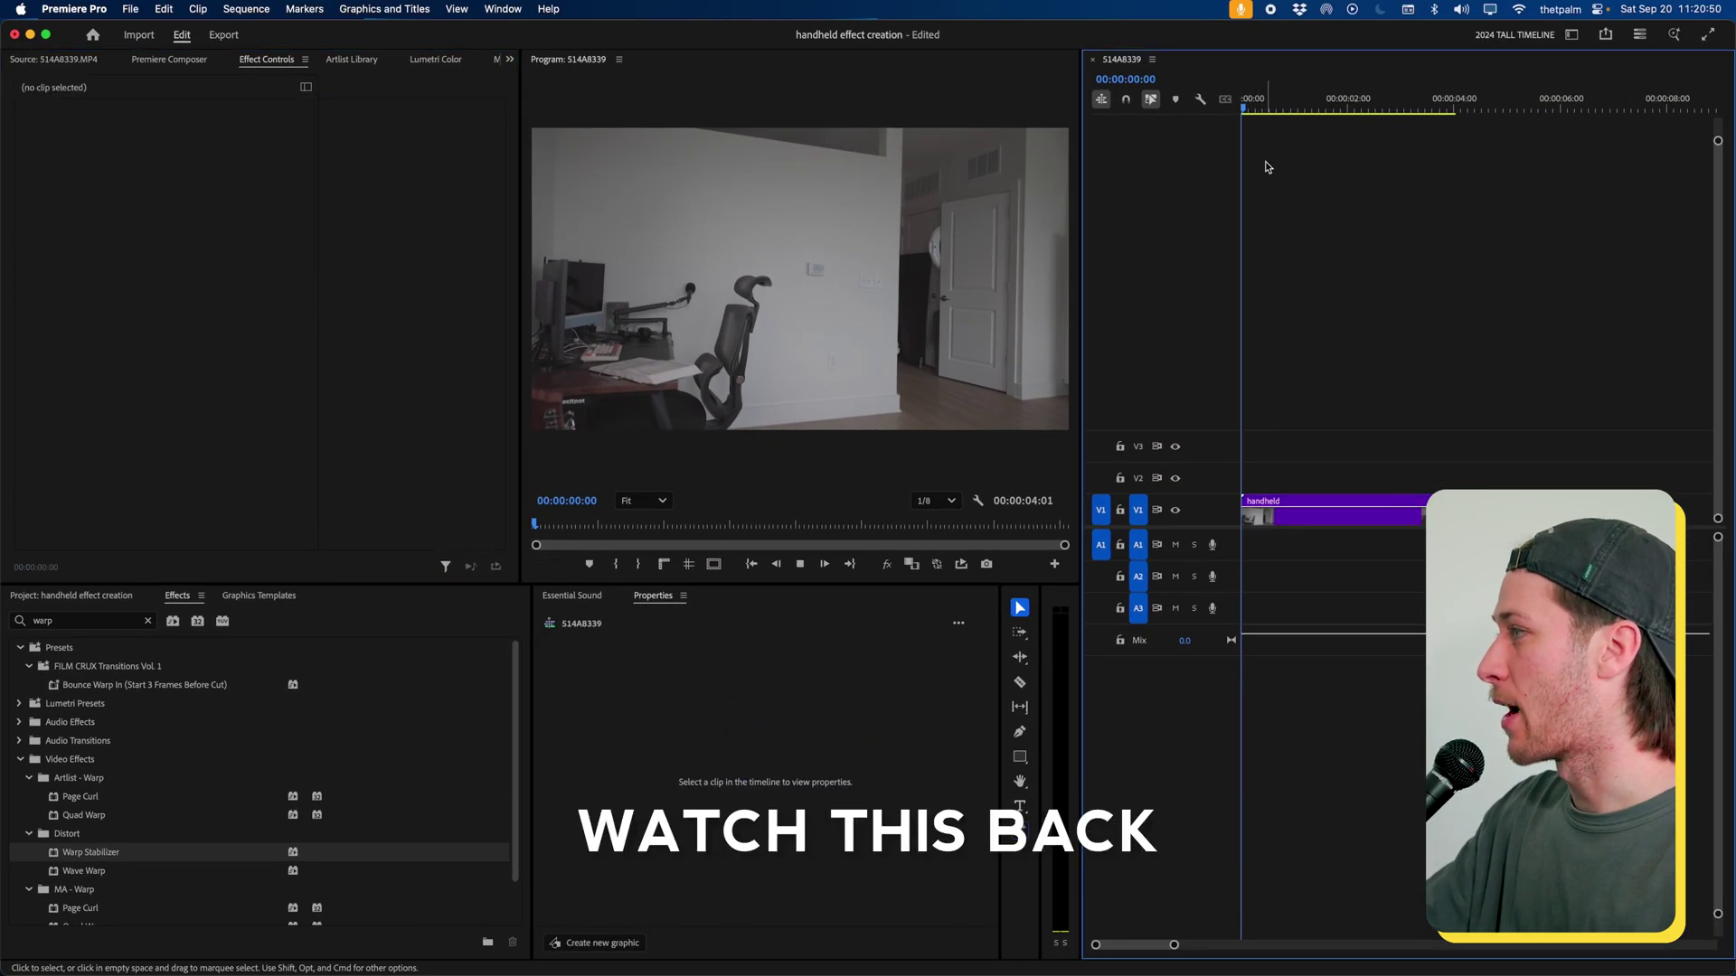
- Preview the stabilized clip, then hide the room footage on V1 inside the handheld nest
key("space")
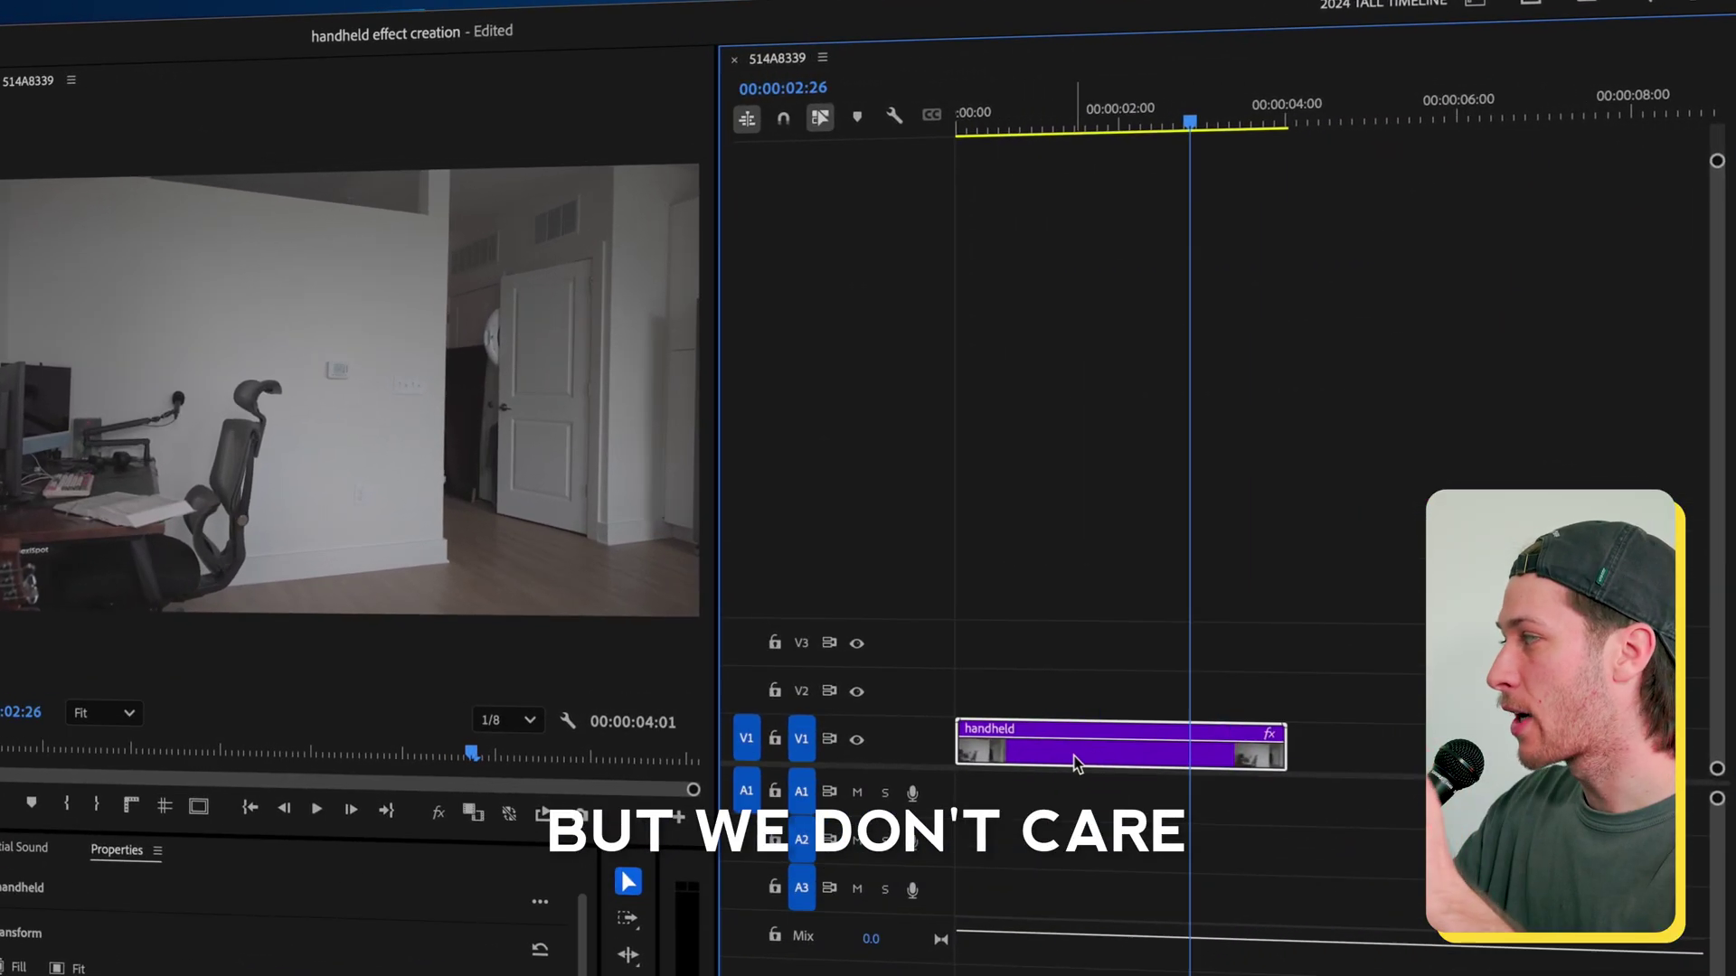
double_click(1076, 764)
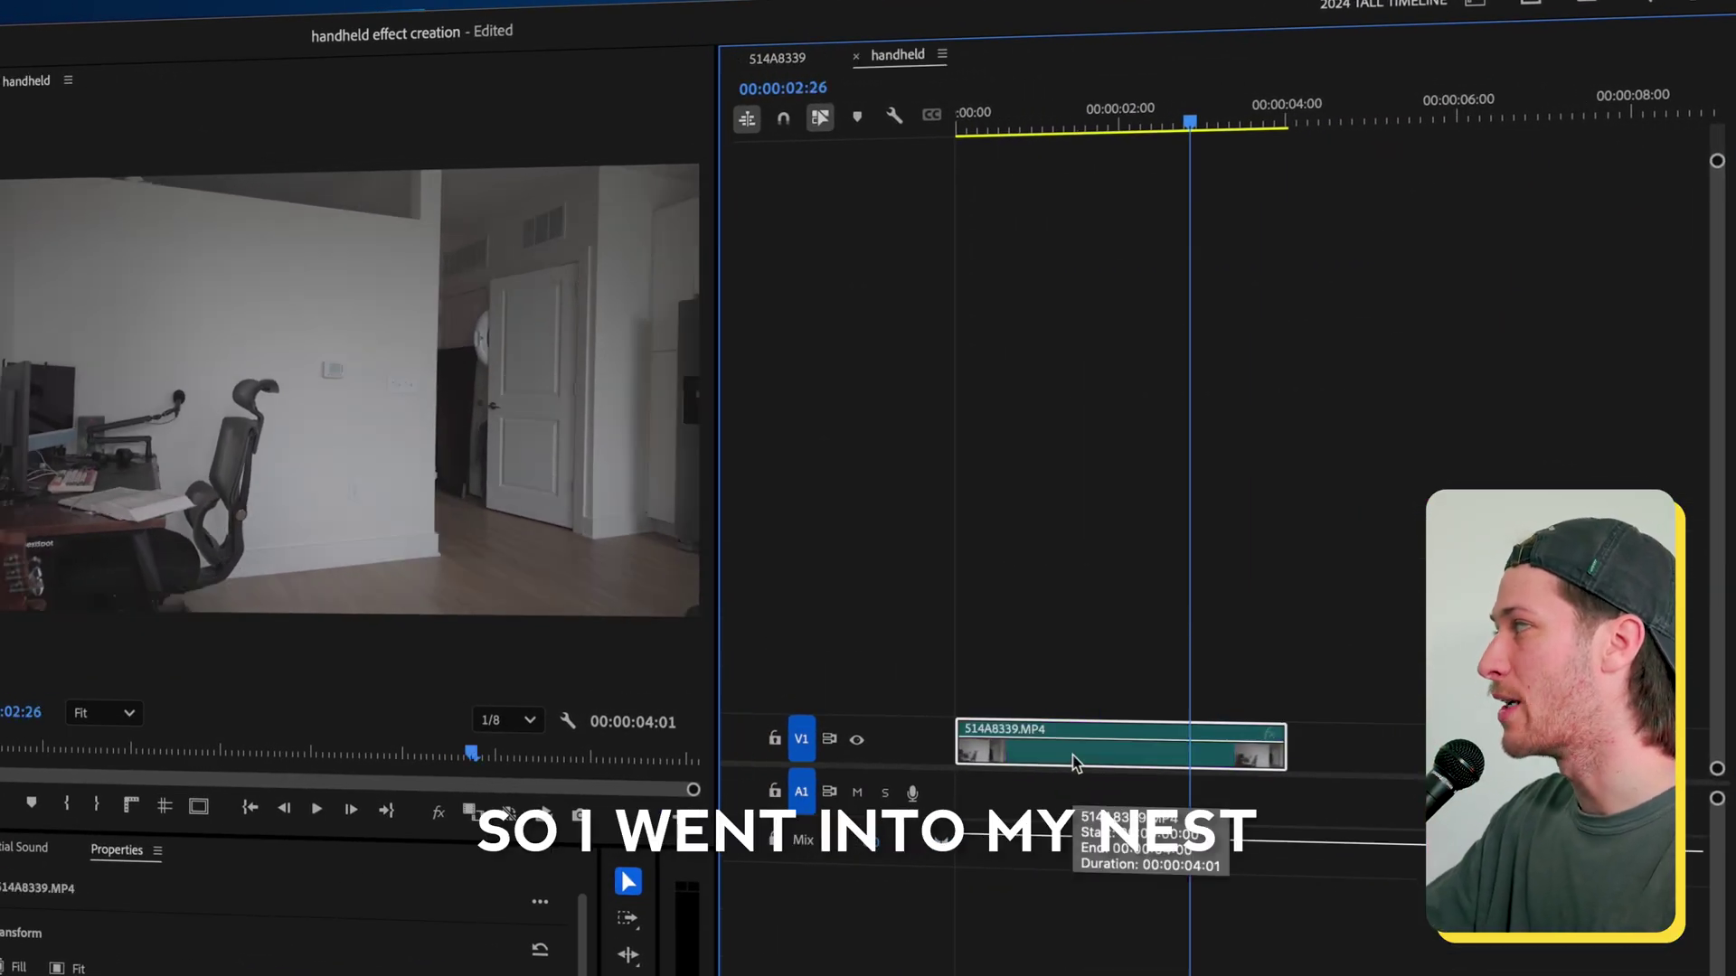
left_click(857, 740)
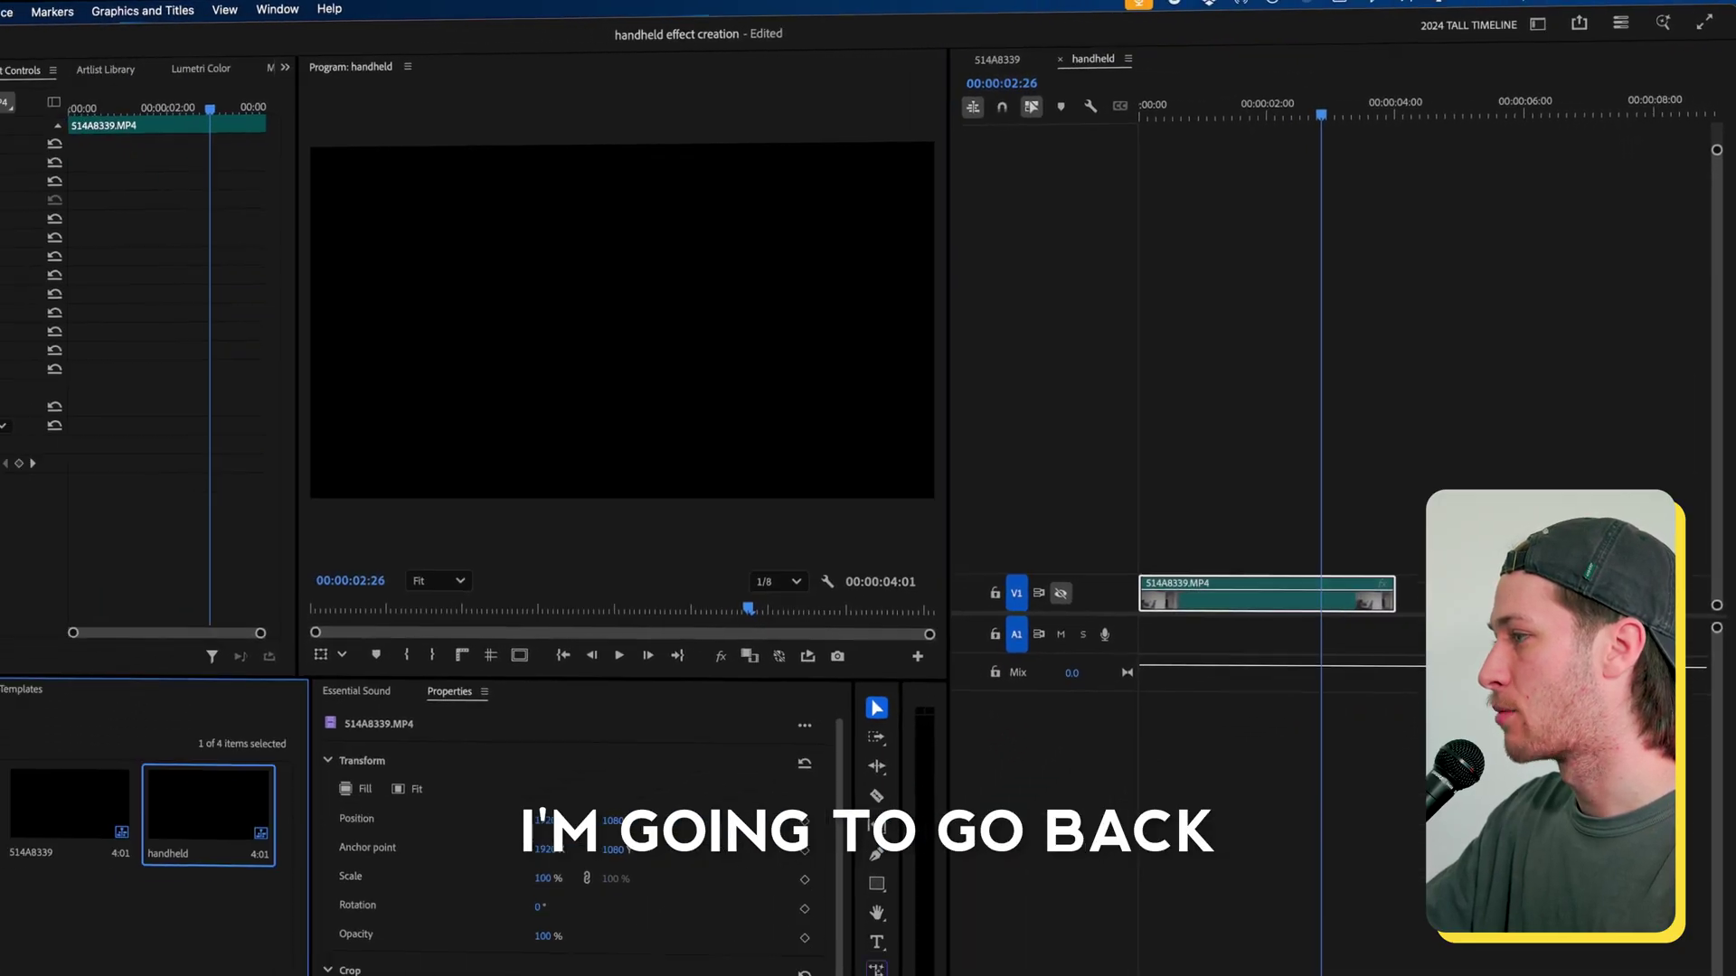
- Add the Dog Trees forest clip on V2 ending at 4:01, then select the nest in 514A8339
left_click_drag(208, 696, 1252, 457)
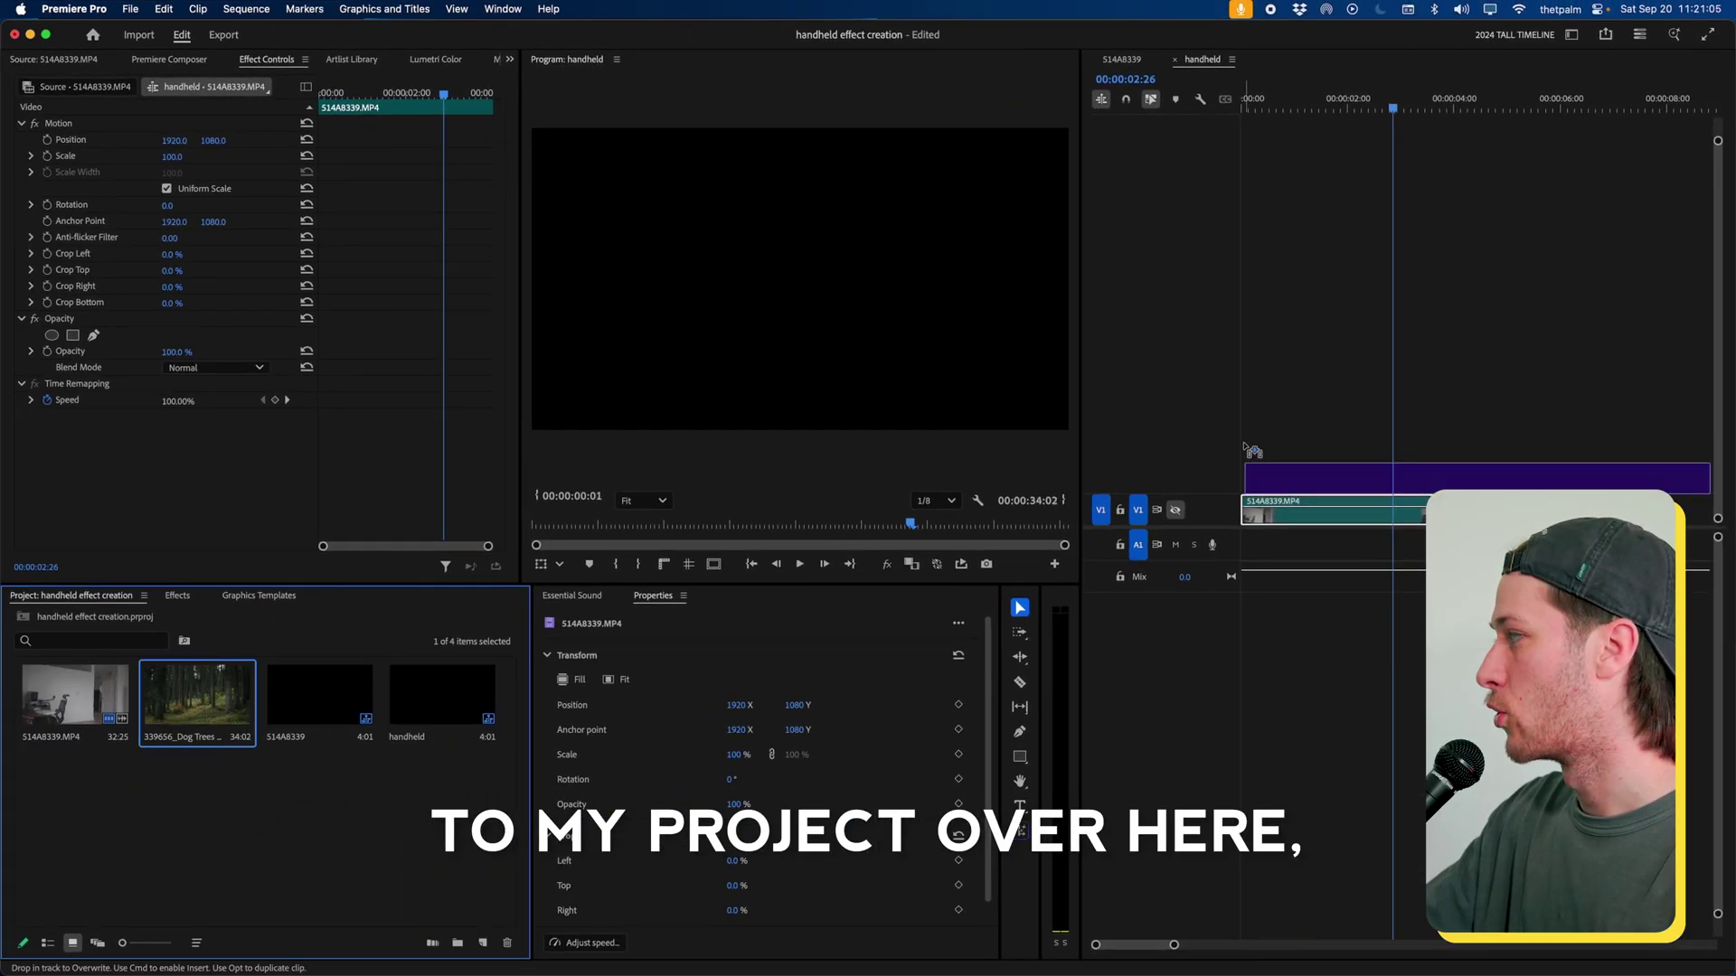
left_click_drag(1709, 478, 1459, 481)
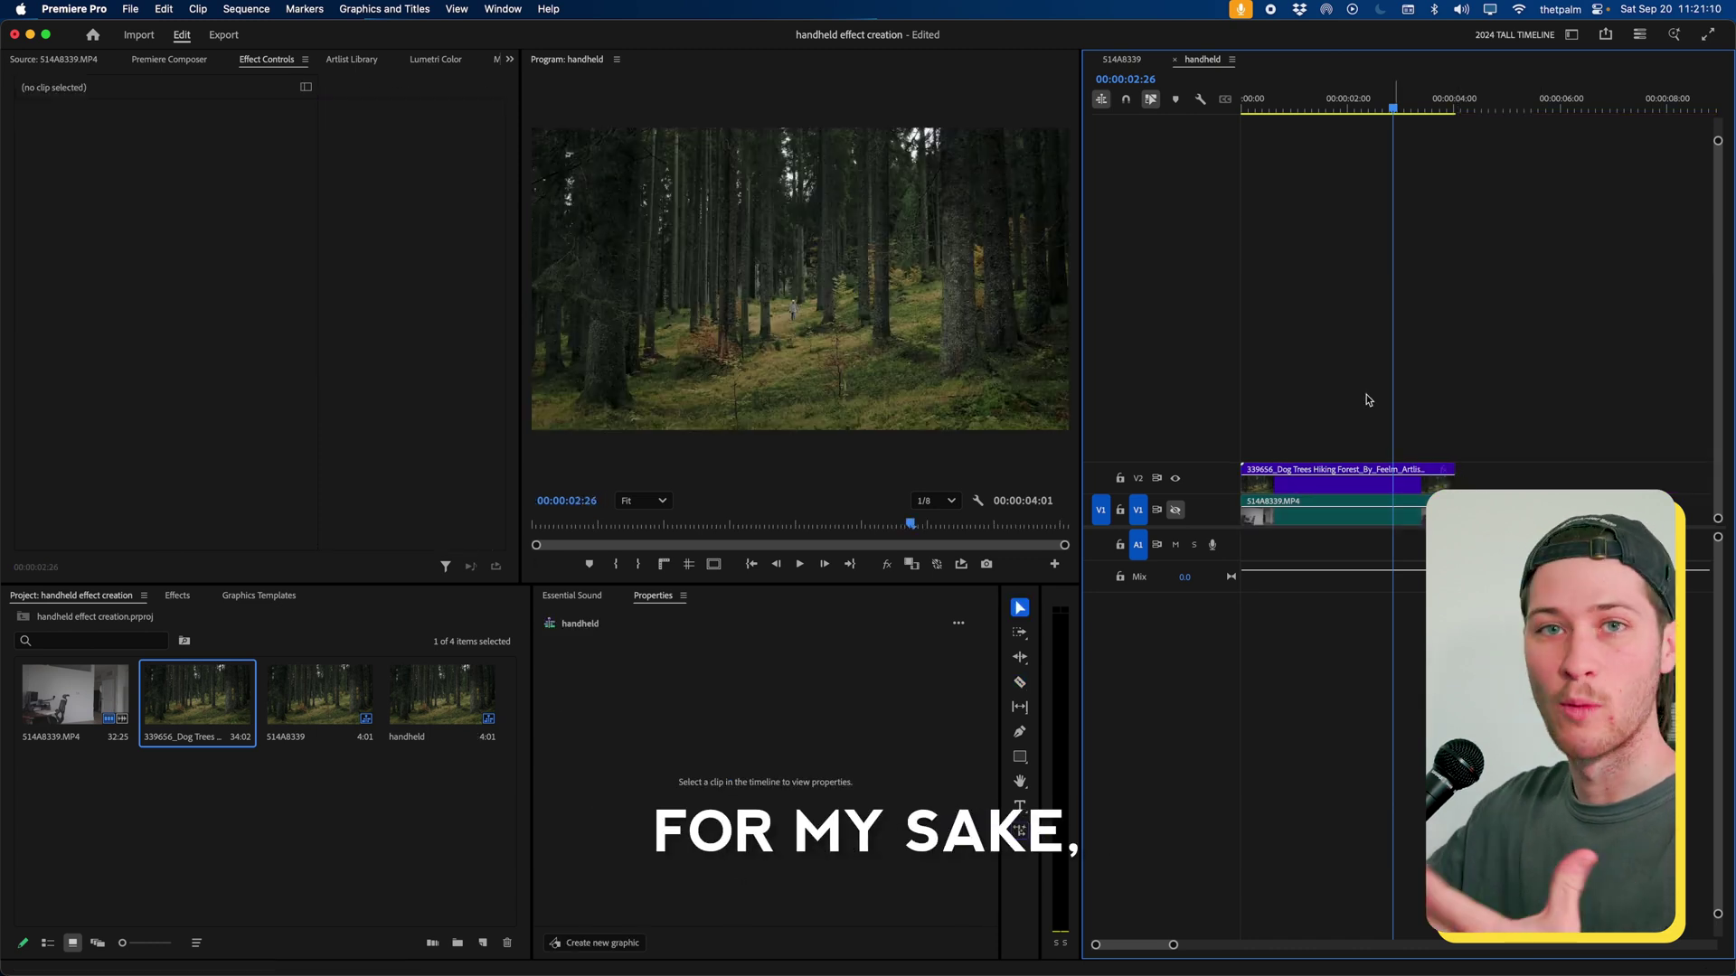
left_click(1128, 60)
left_click(1232, 106)
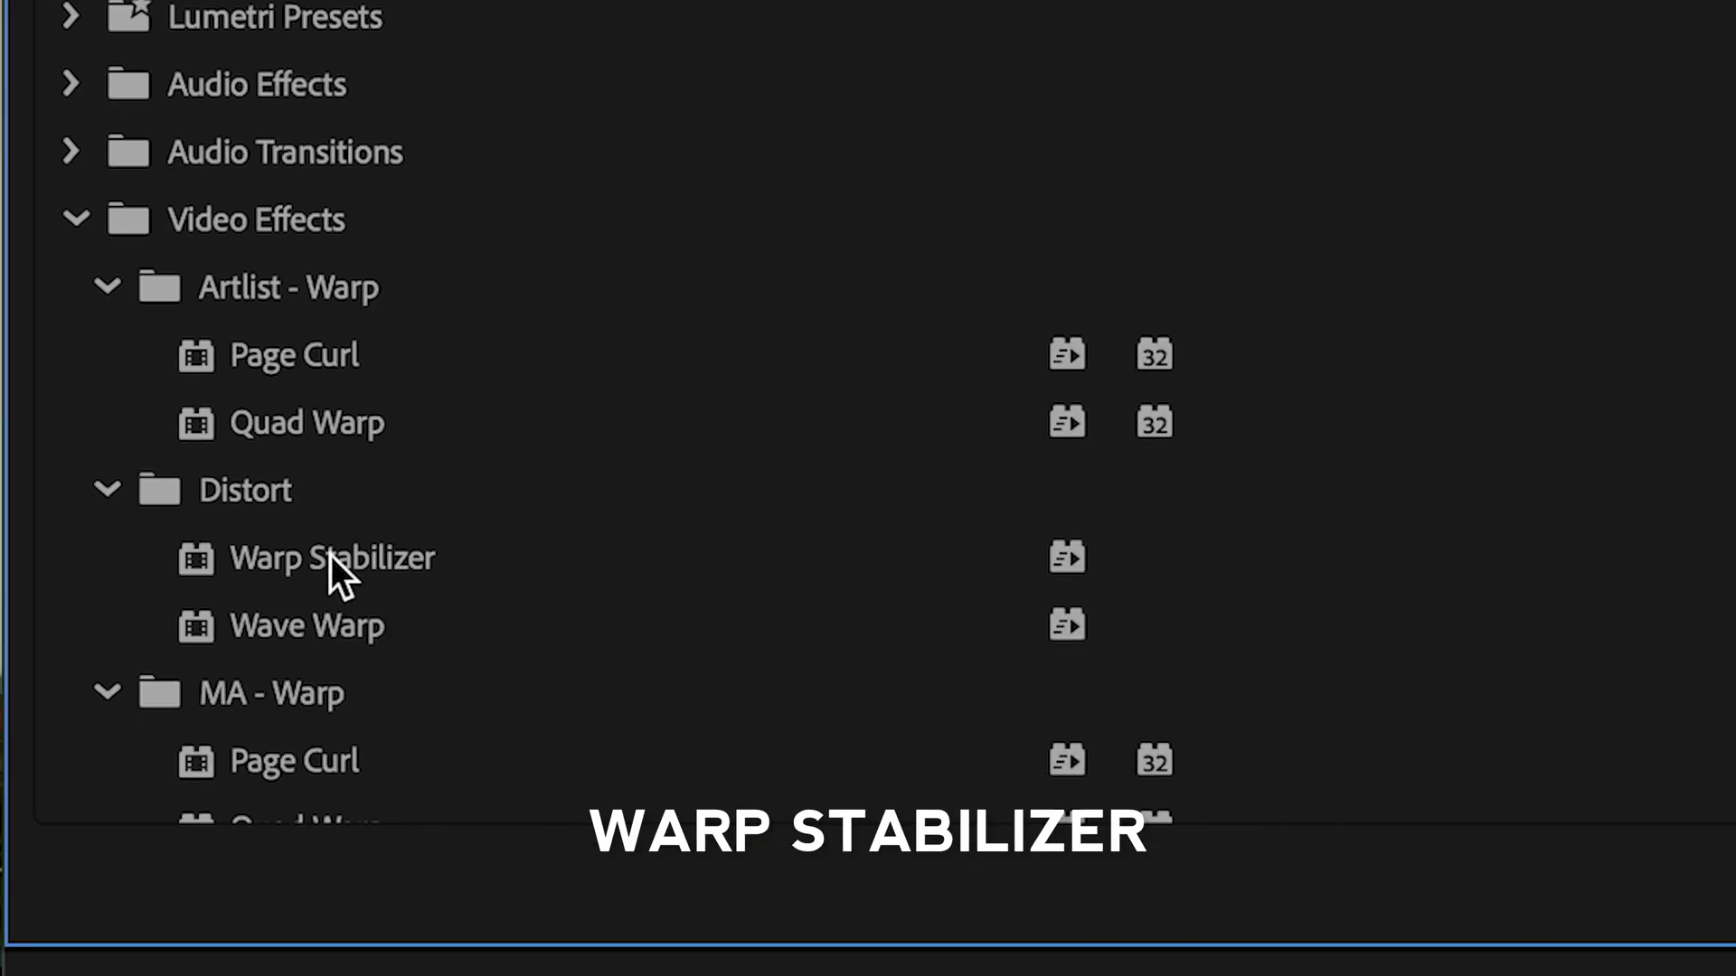
left_click(333, 559)
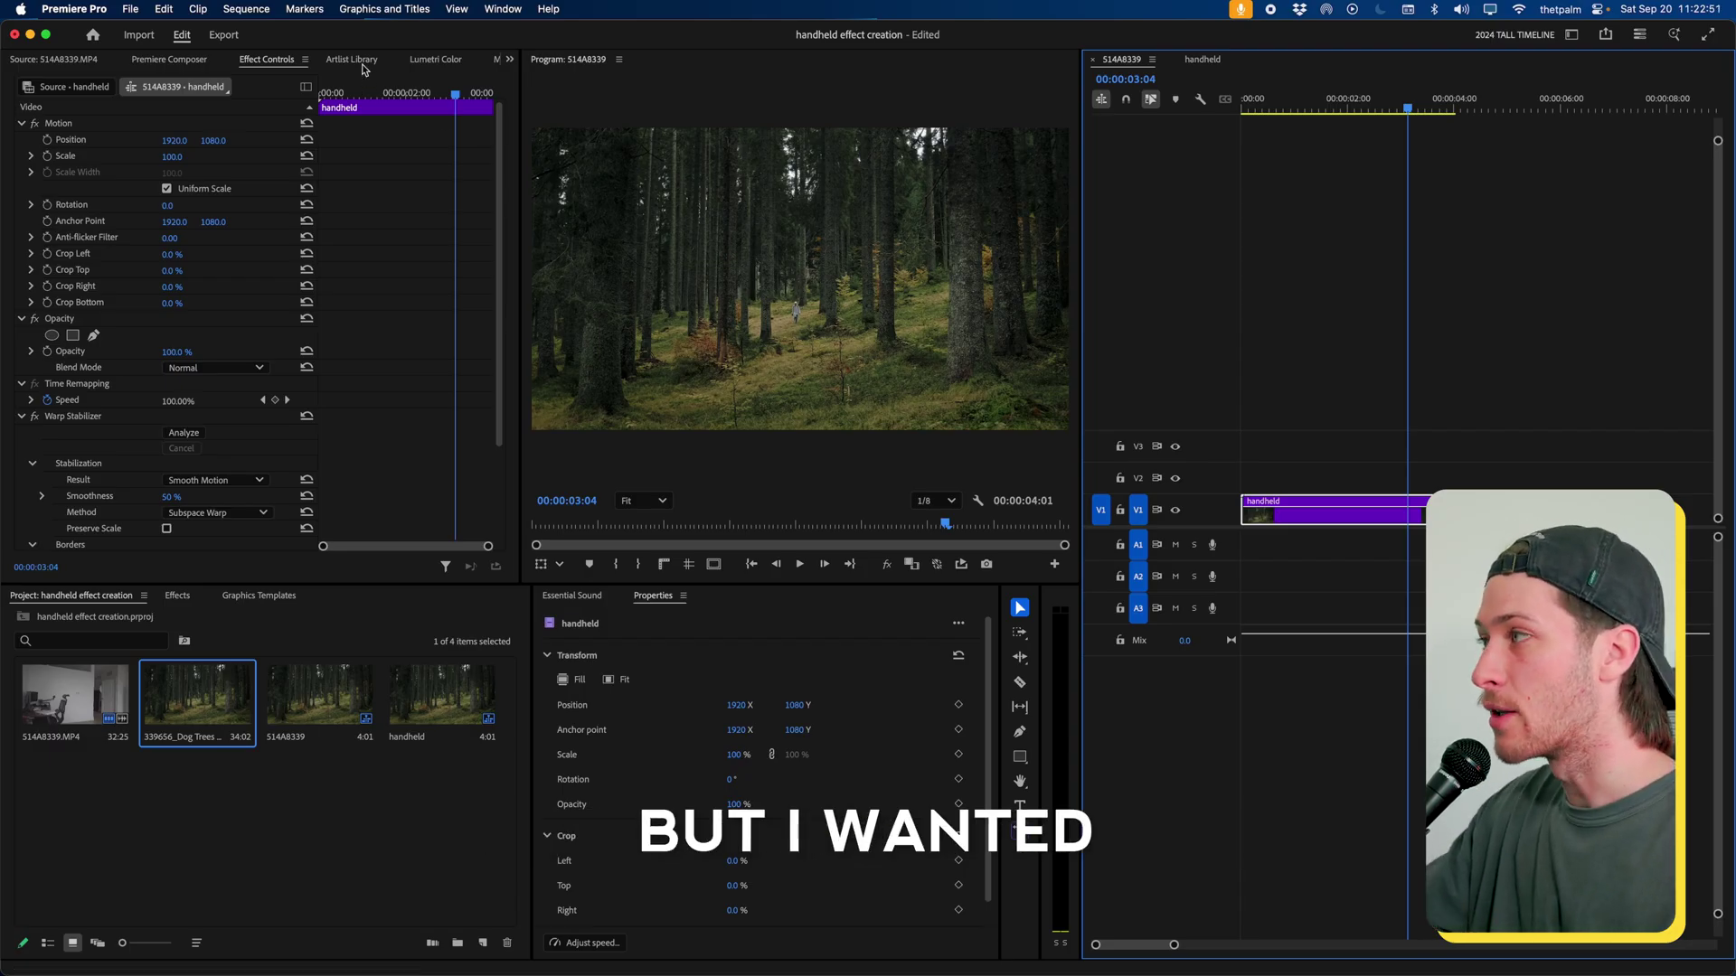
left_click(1234, 95)
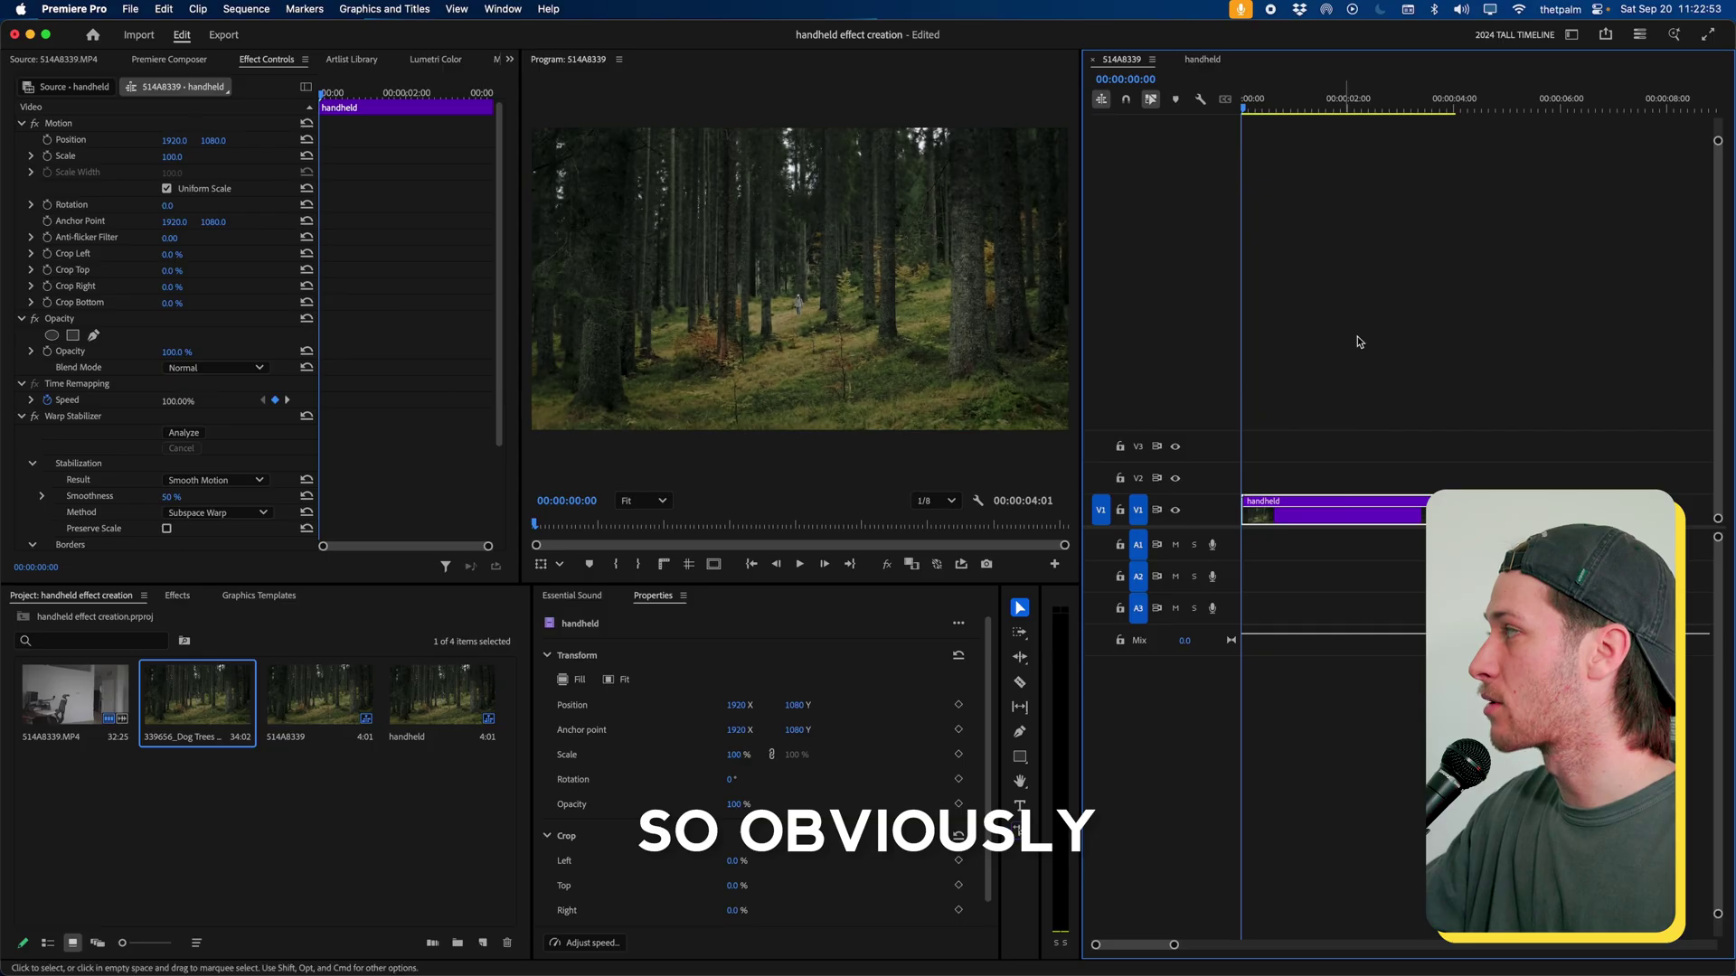
key("space")
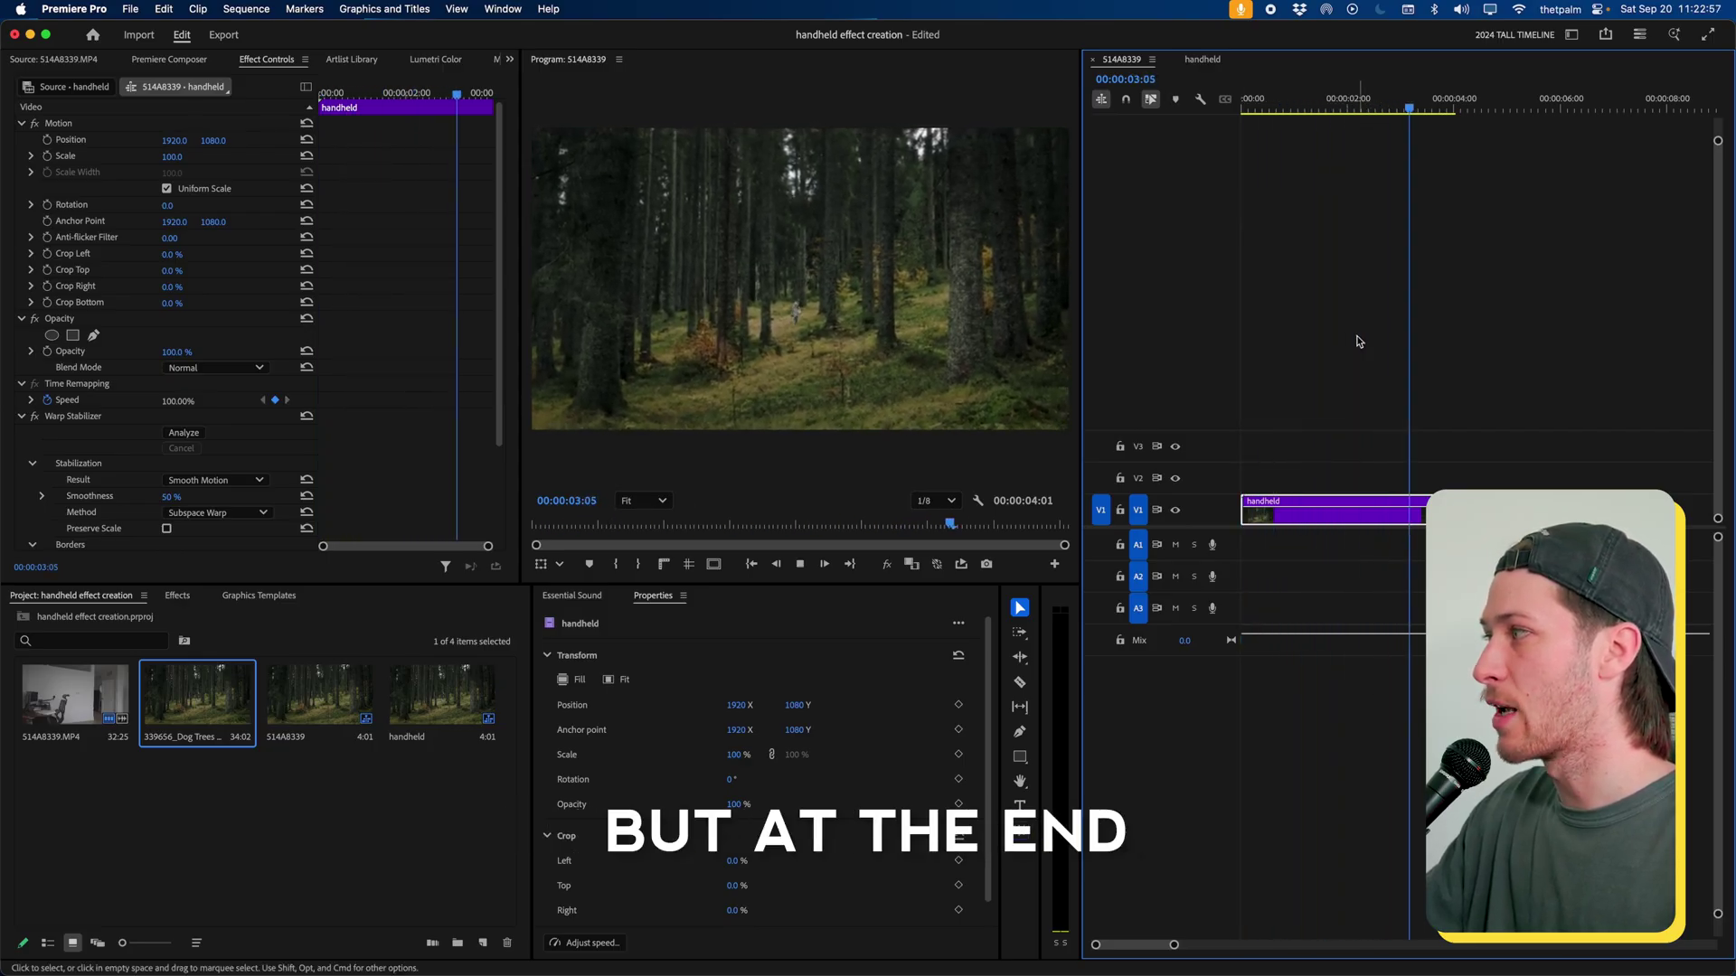
key("space")
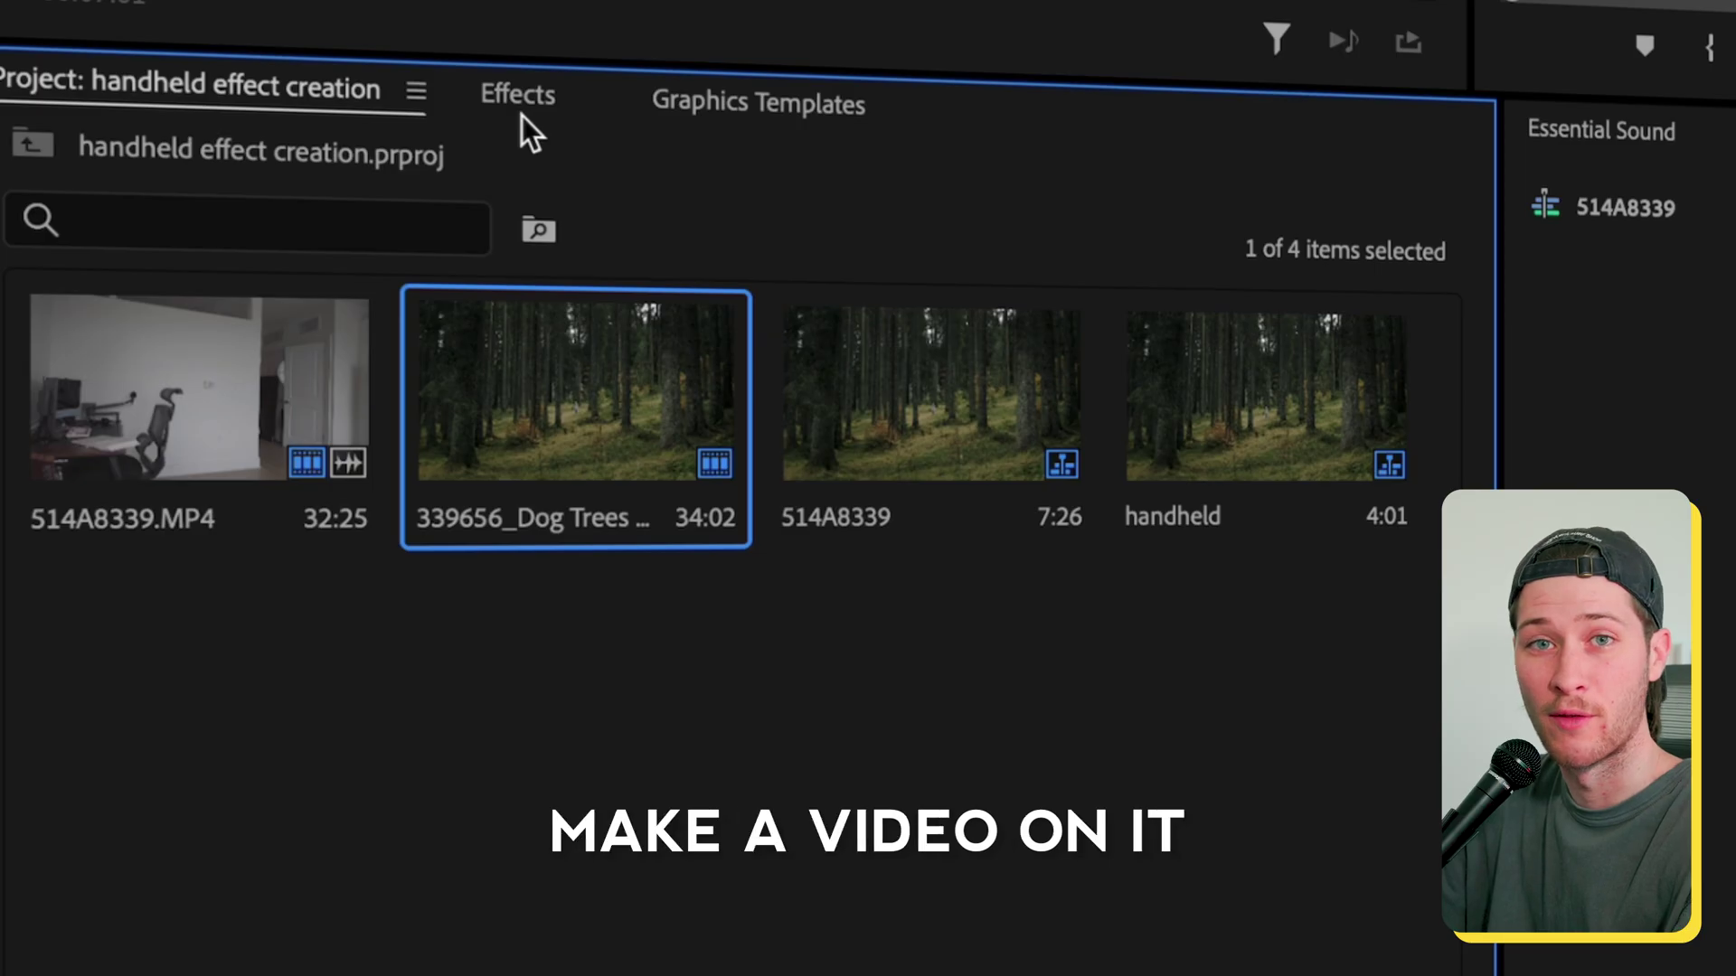
- Apply the TRENTORIALS Handheld Camera - Medium Shake preset to the forest clip on V2
left_click(522, 116)
scroll(457, 931, "down", 1)
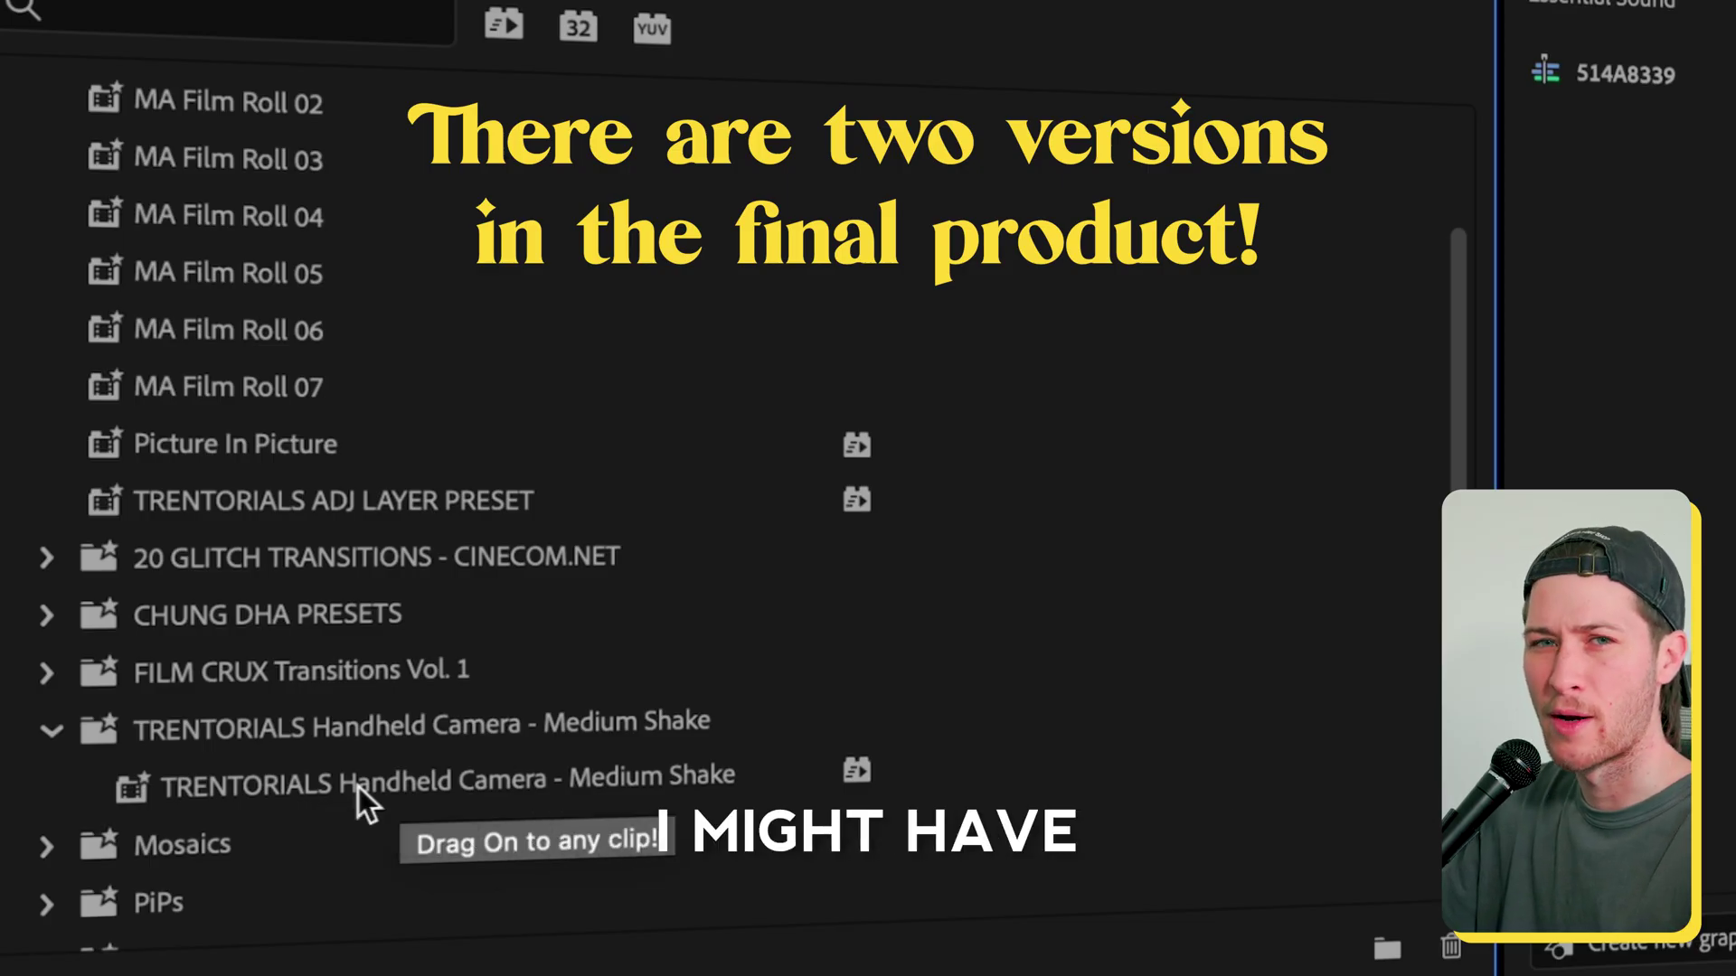
left_click(432, 776)
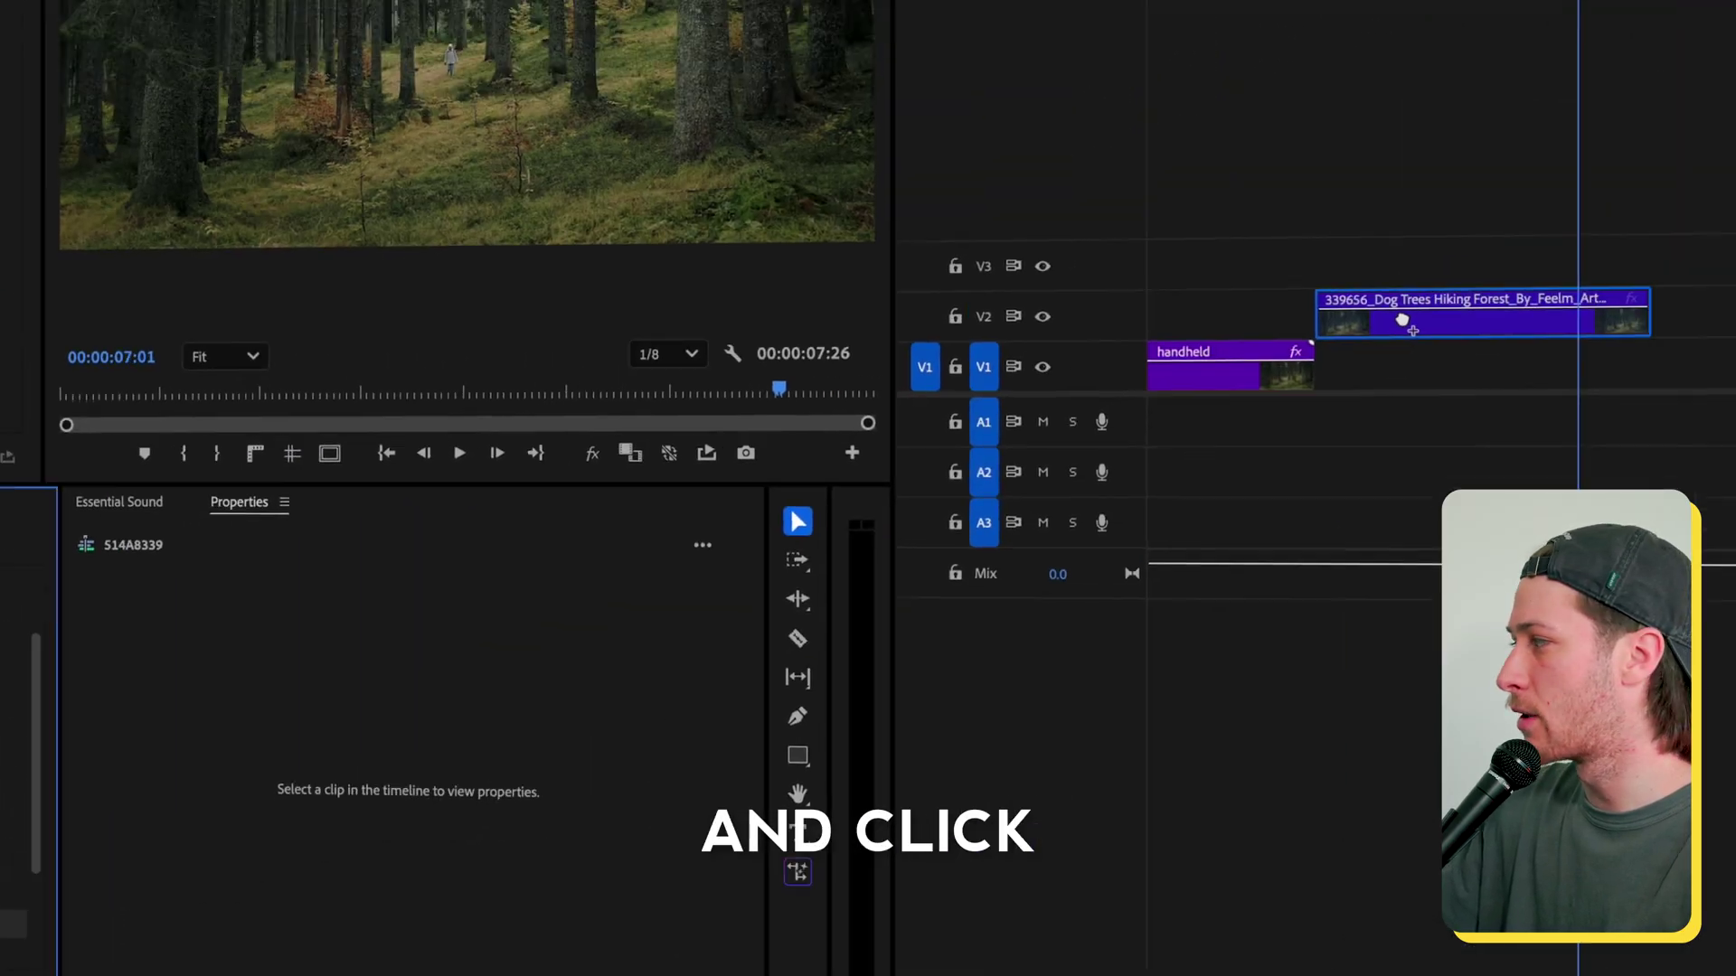
left_click(1197, 367)
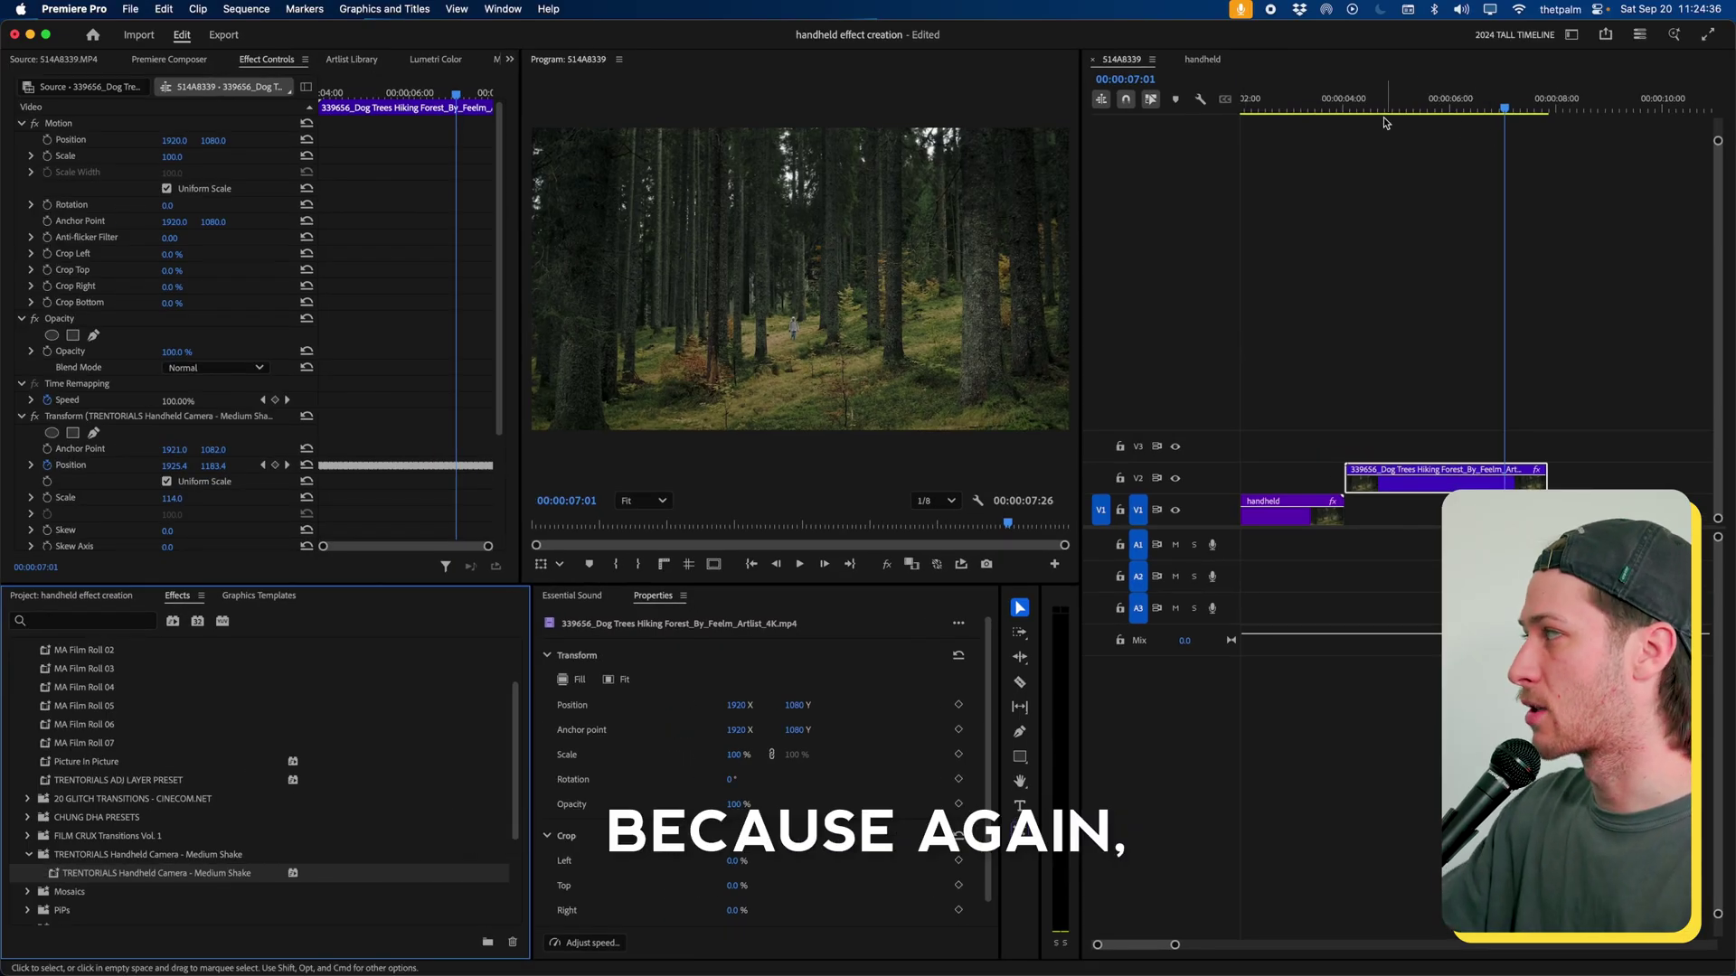
- Compare the stabilized handheld clip's effects with the forest clip's shake preset at about four seconds
left_click(1280, 105)
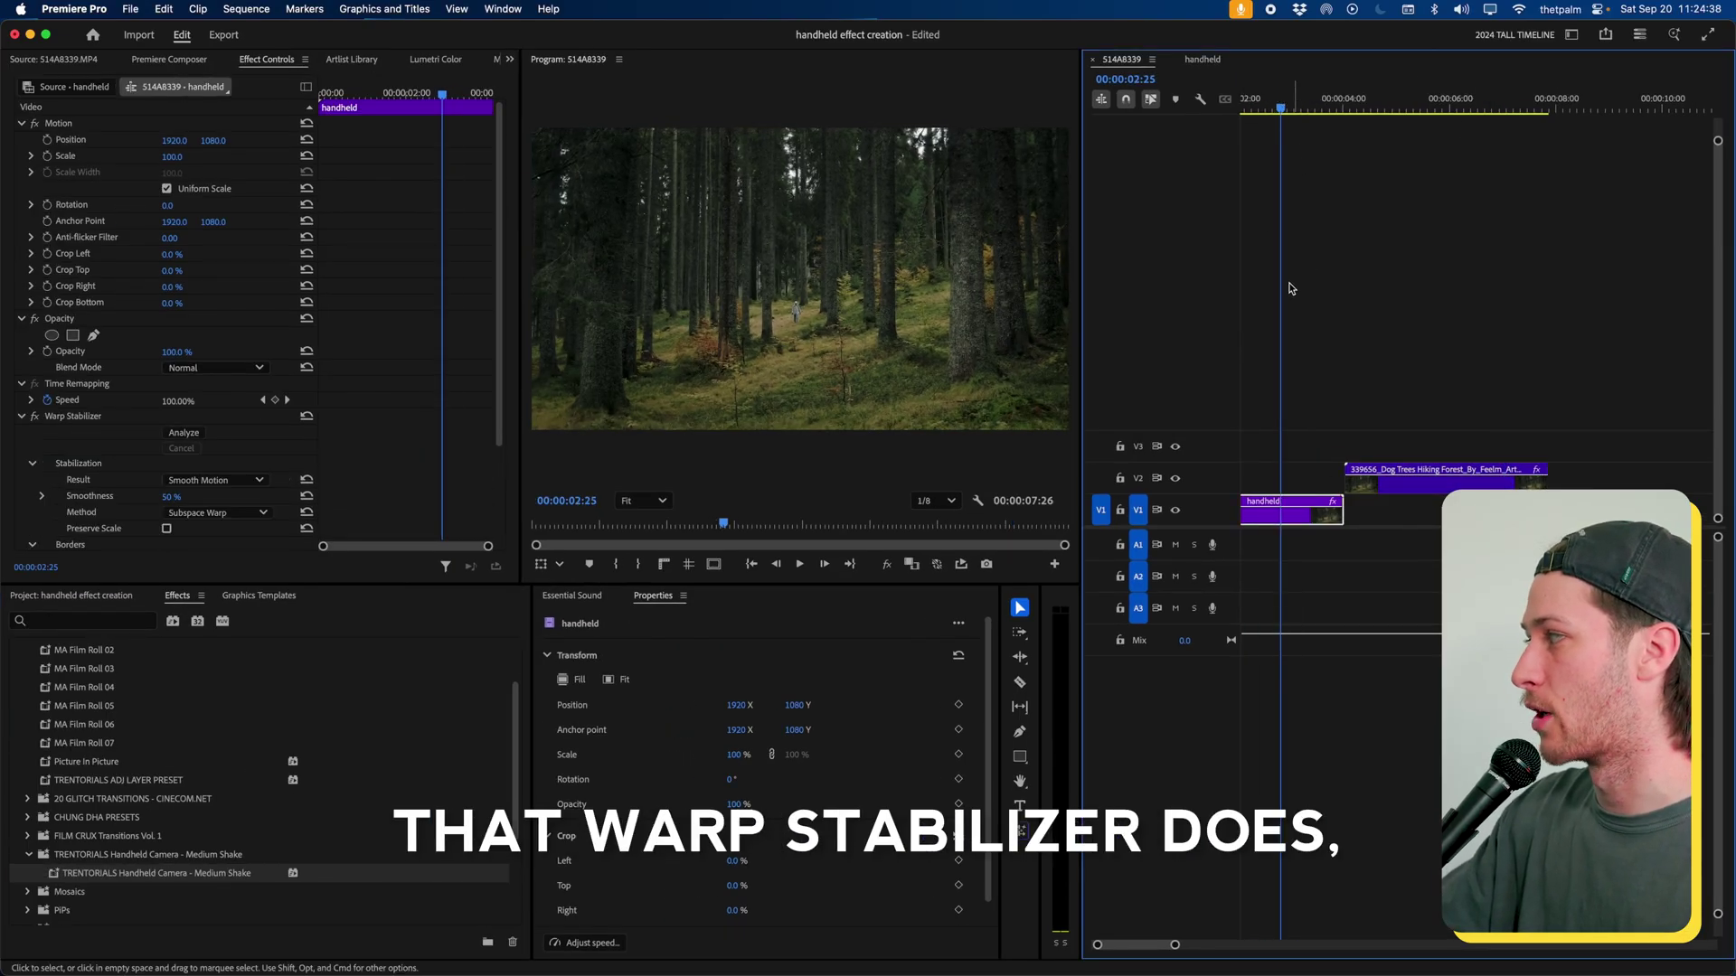
left_click(1357, 102)
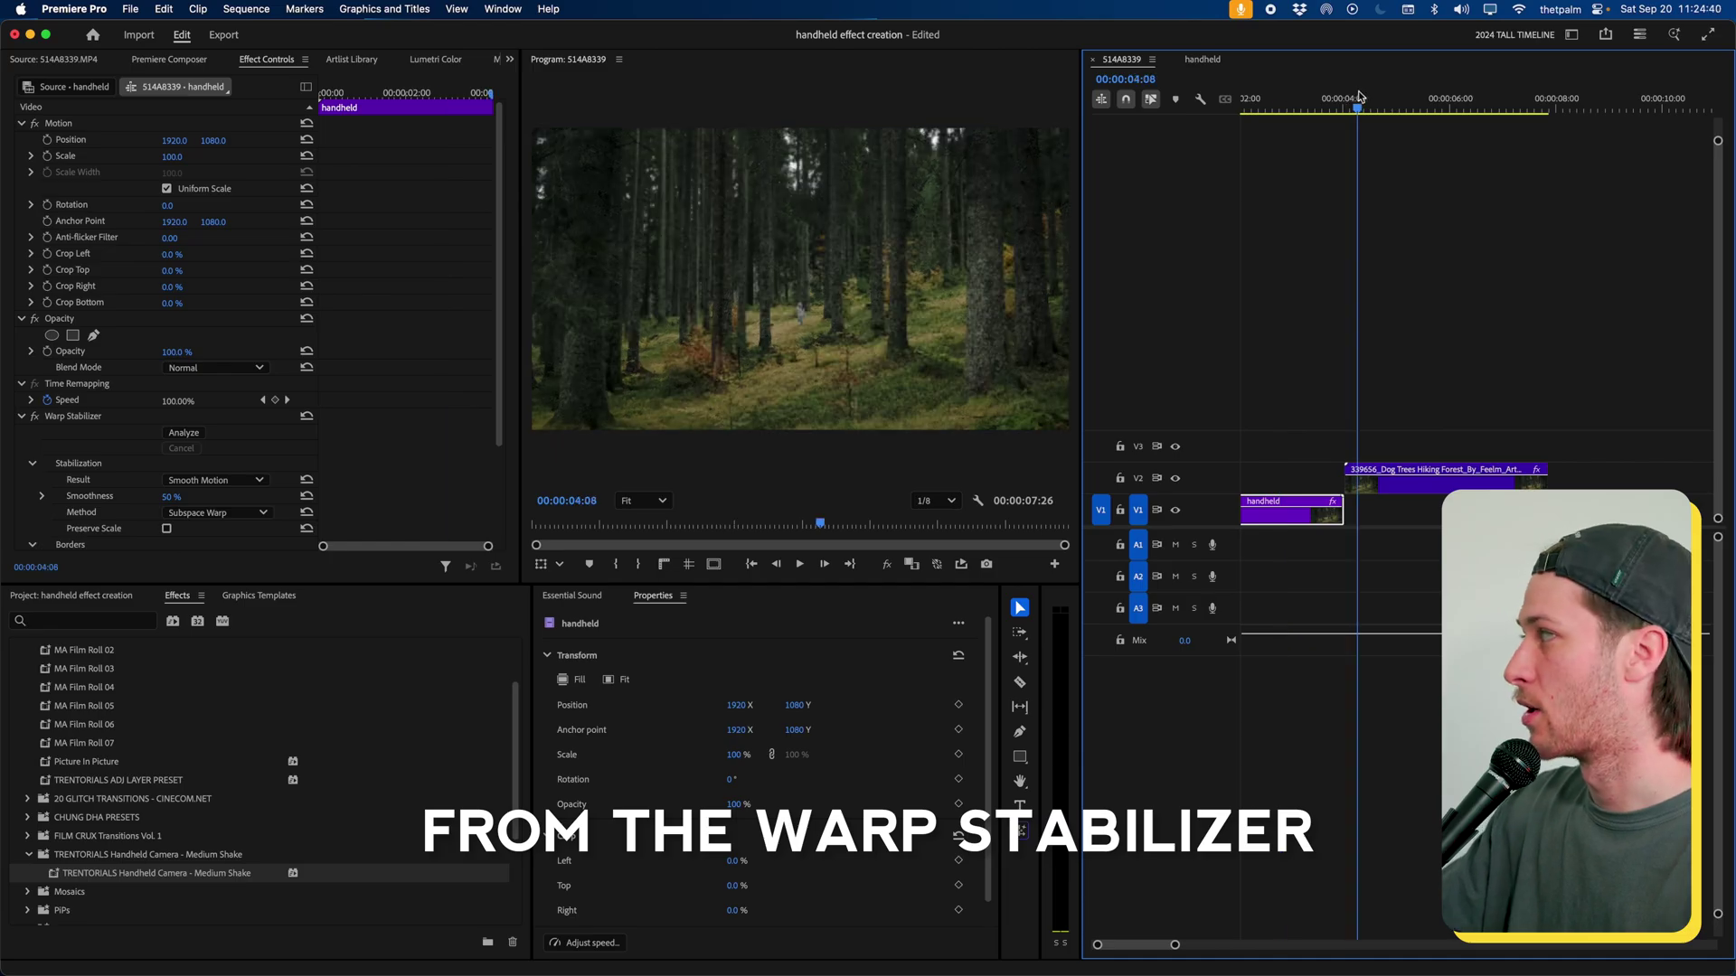
left_click(1422, 490)
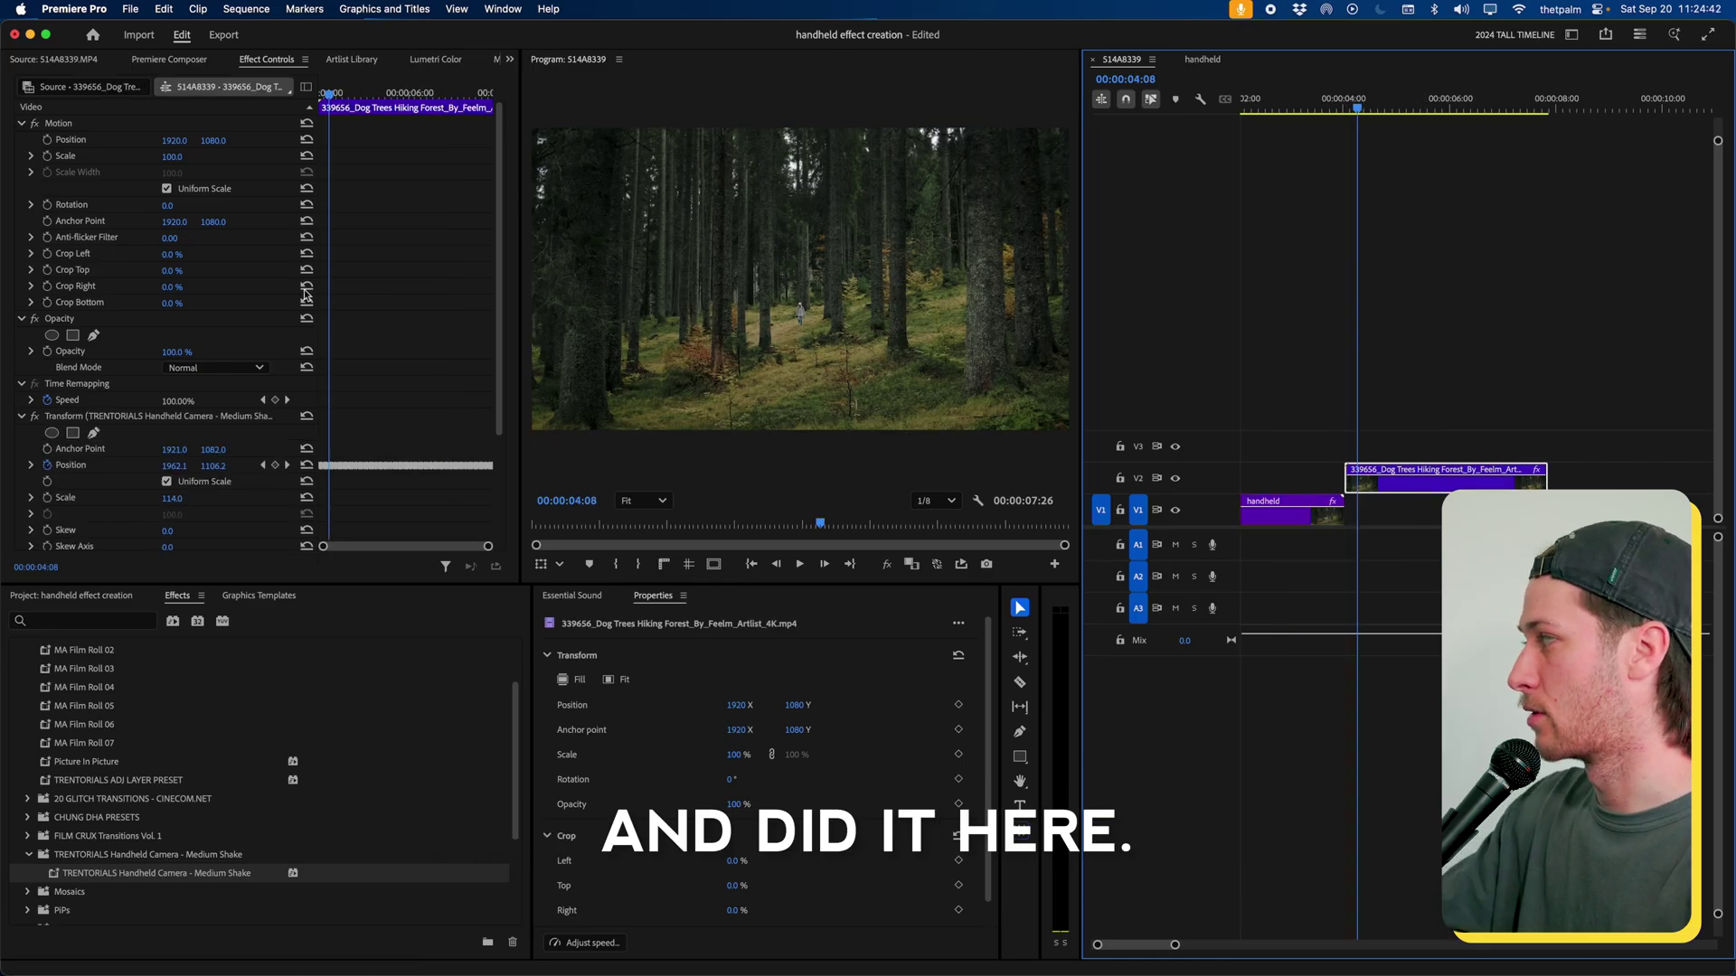
key("space")
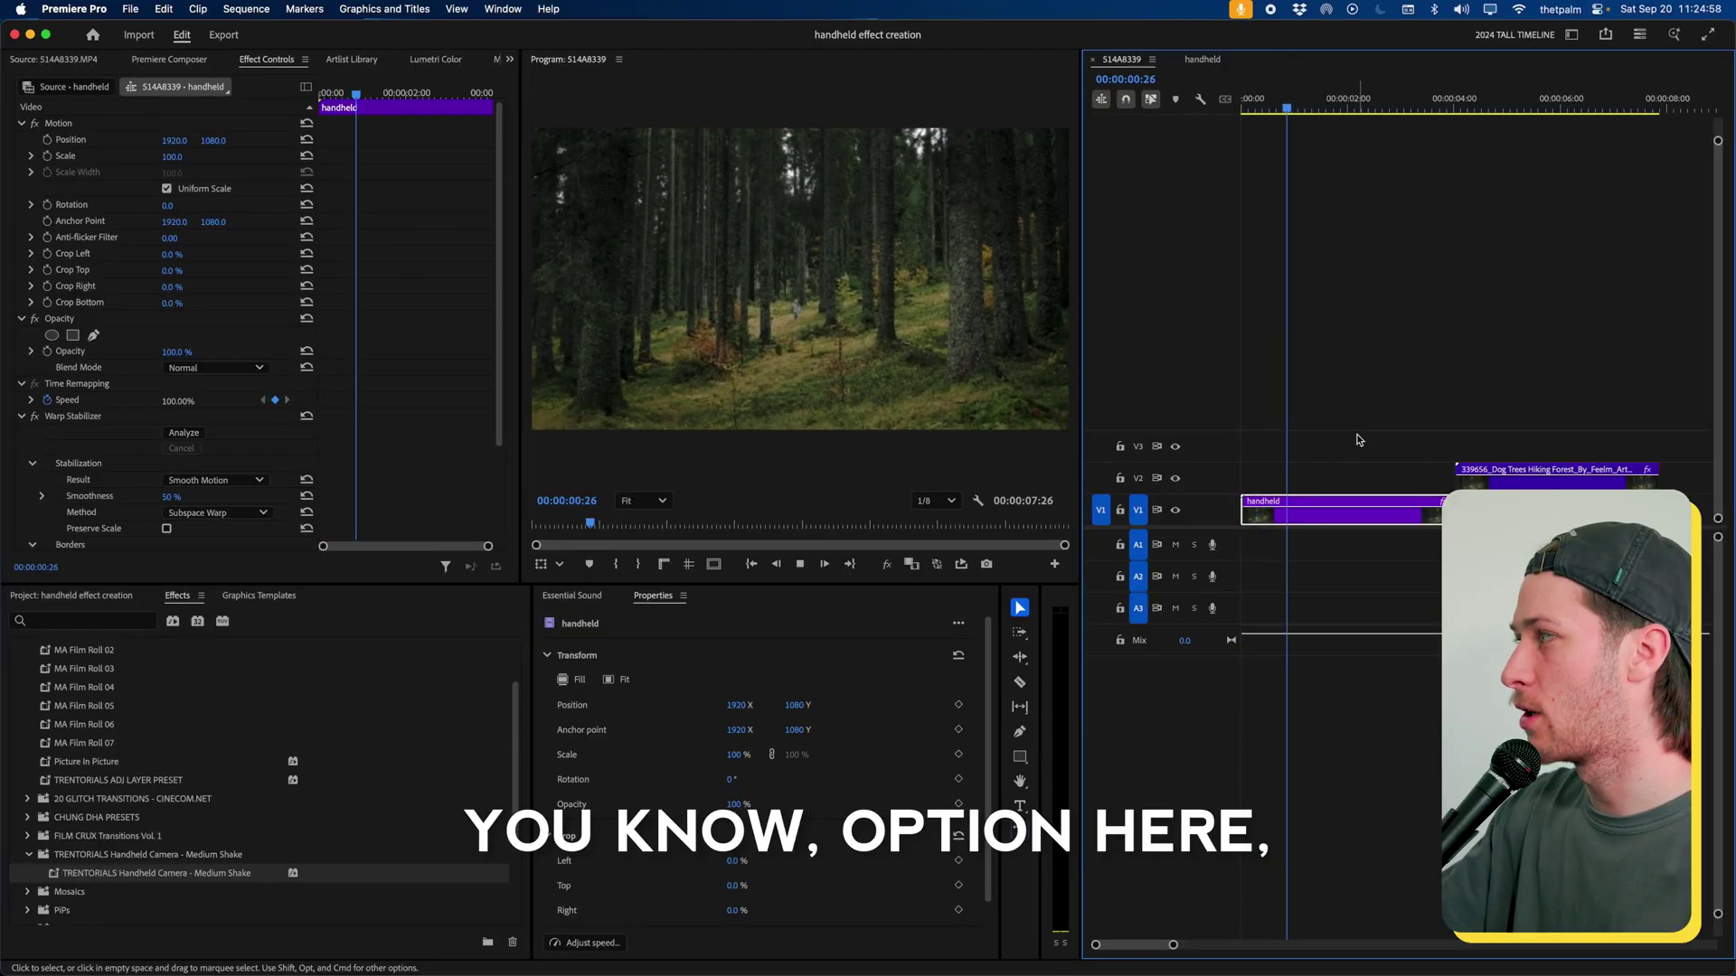
key("space")
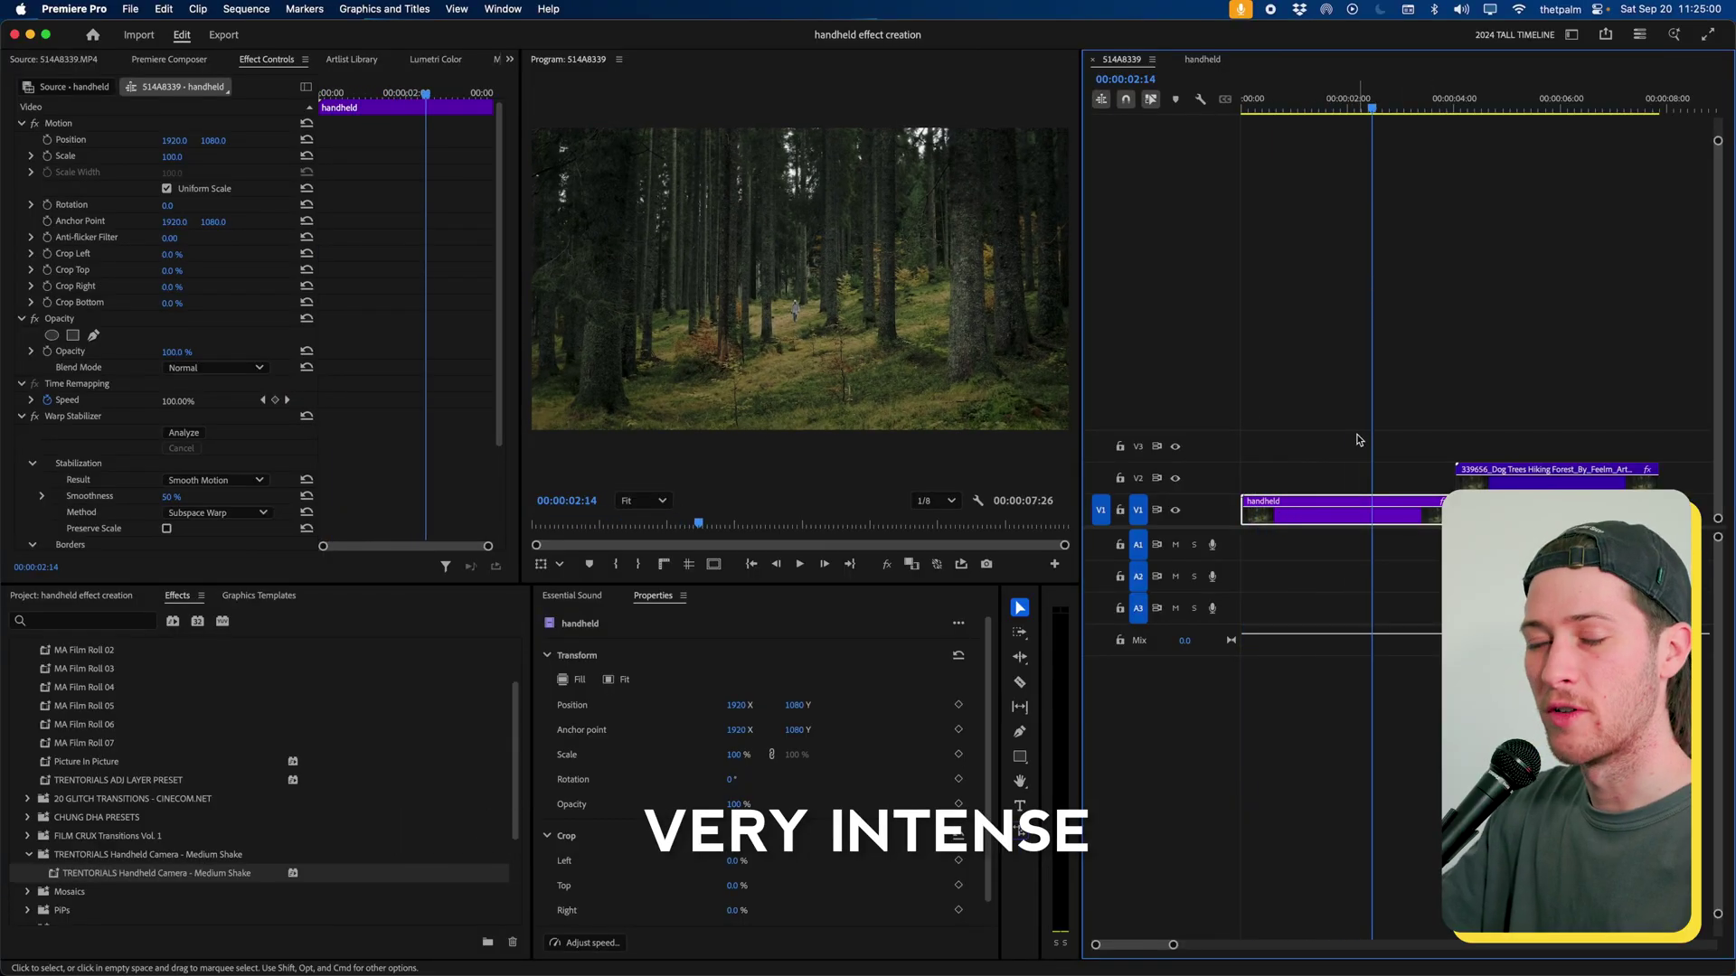